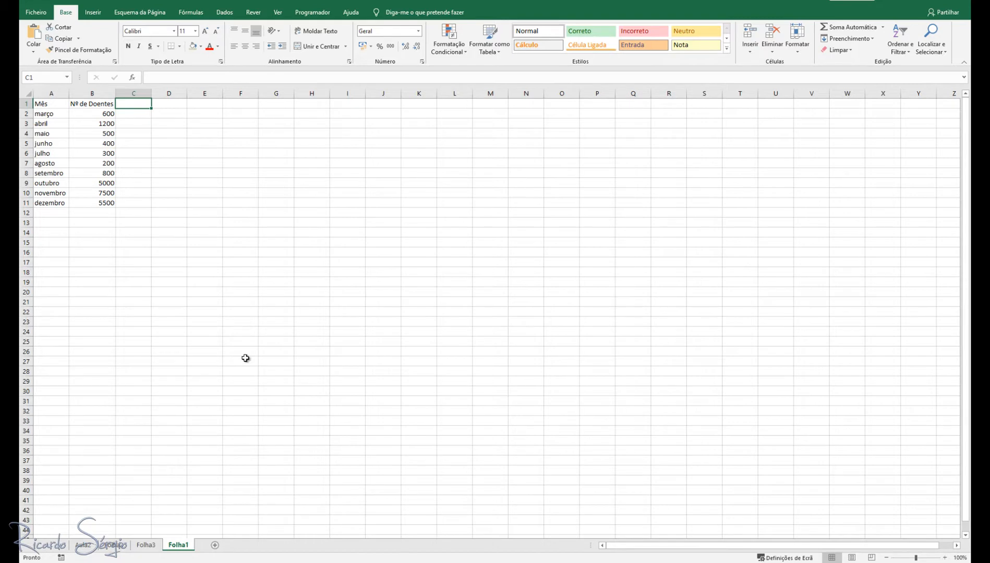
left_click(205, 322)
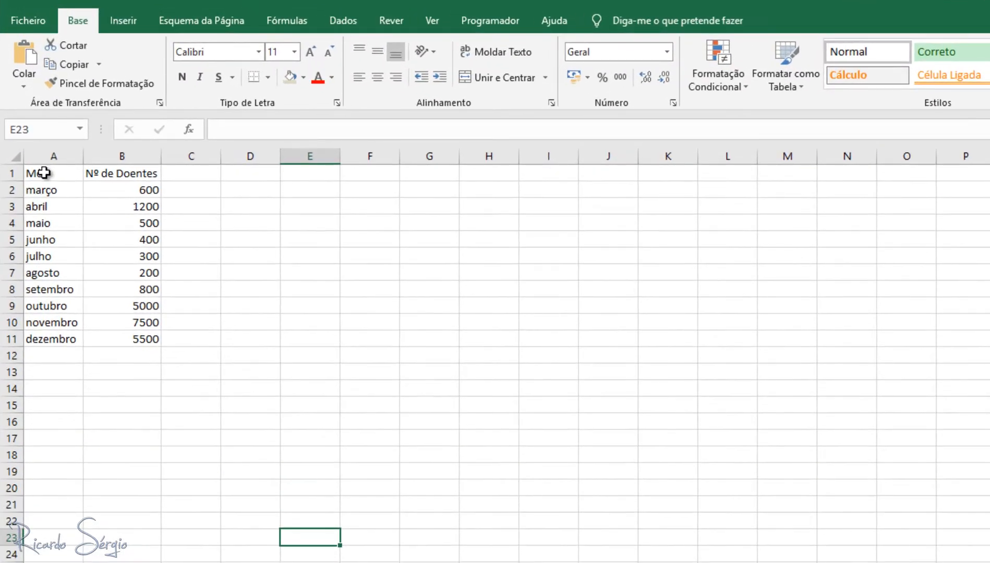
left_click(46, 104)
left_click_drag(44, 173, 52, 338)
left_click_drag(120, 172, 132, 339, "ctrl")
left_click(225, 440)
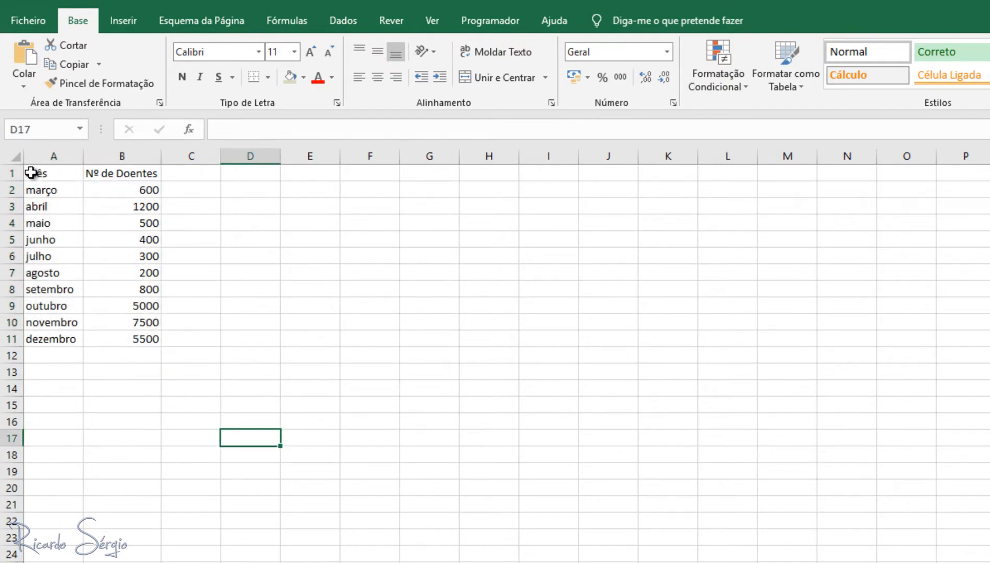
left_click_drag(31, 172, 126, 346)
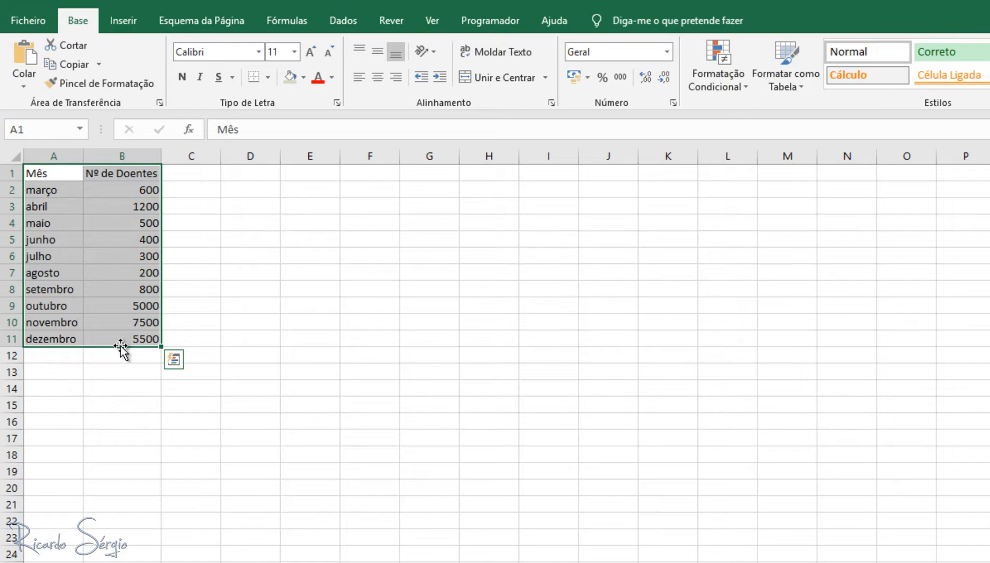
left_click(265, 471)
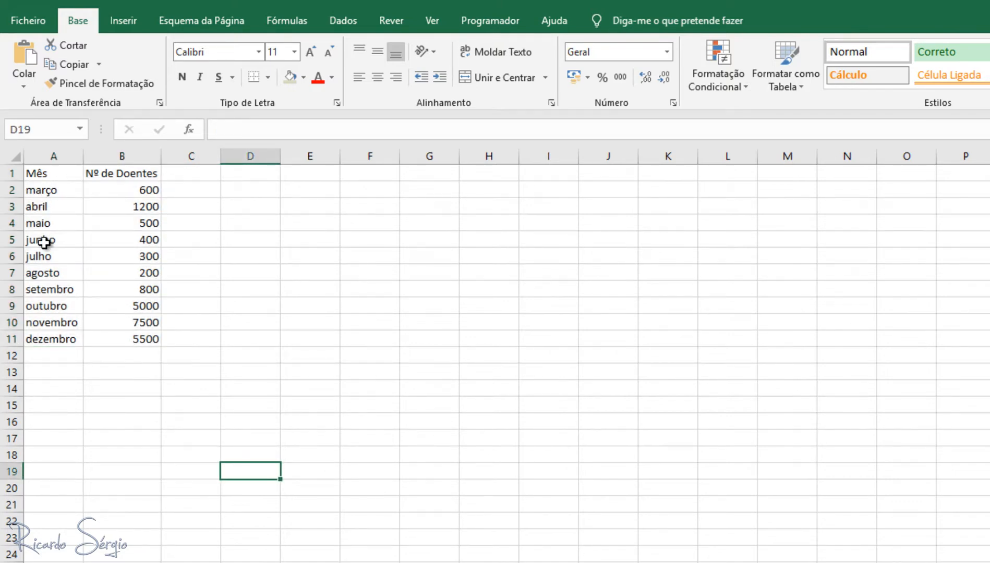
- Insert a basic 2D line chart (Linhas) from the month and patient data in A1:B11
left_click(45, 172)
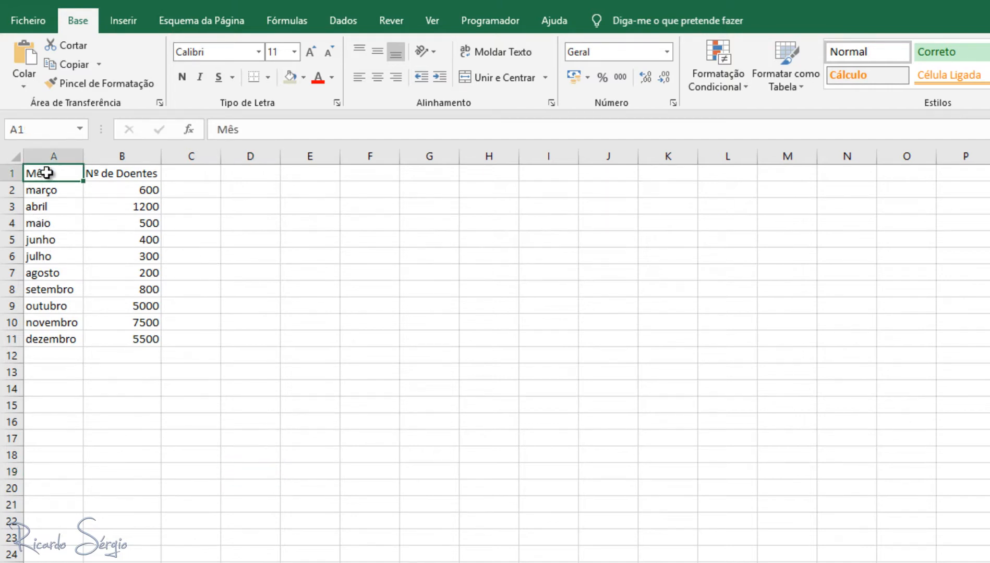
left_click_drag(47, 172, 122, 339)
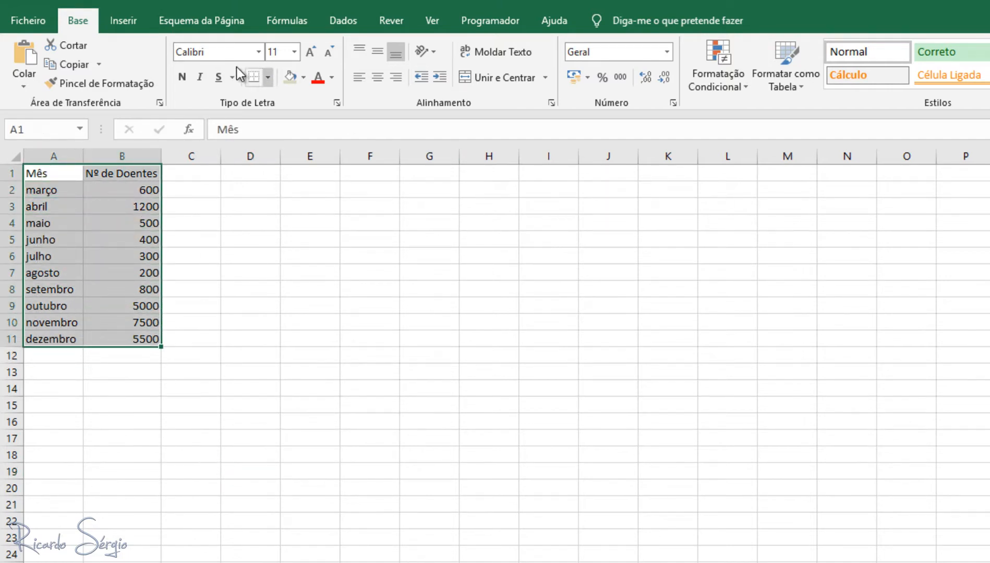
left_click(125, 21)
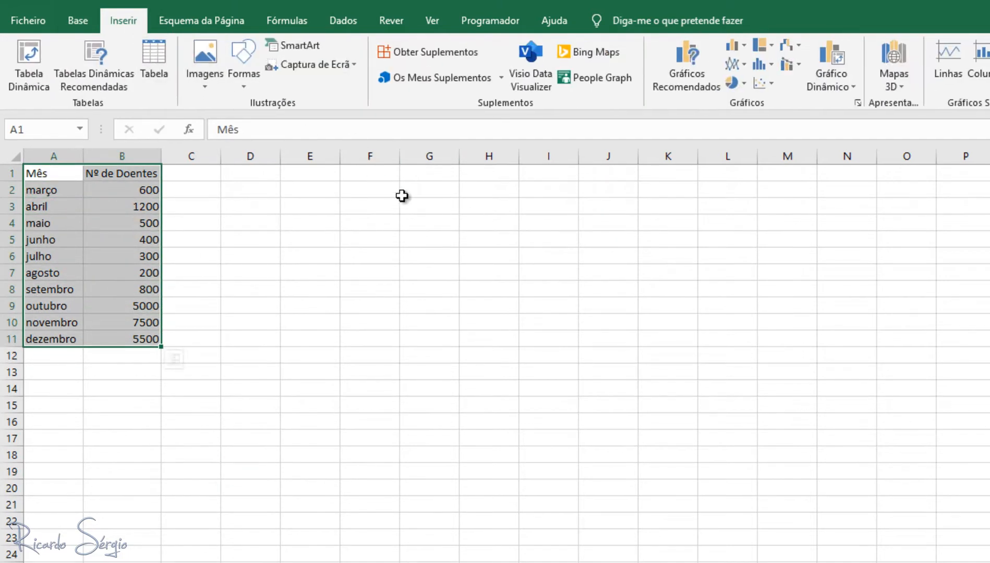
left_click(744, 64)
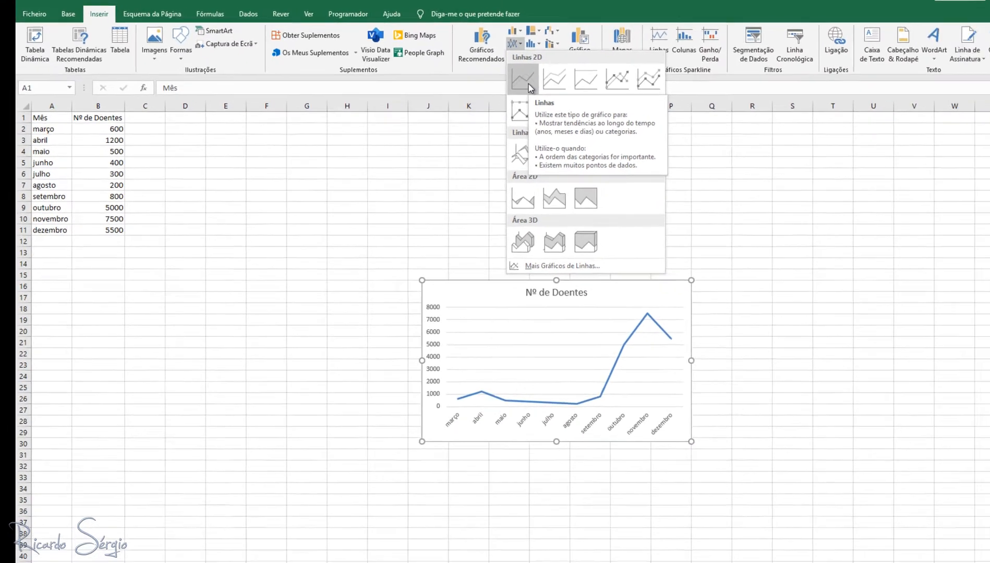
left_click(525, 83)
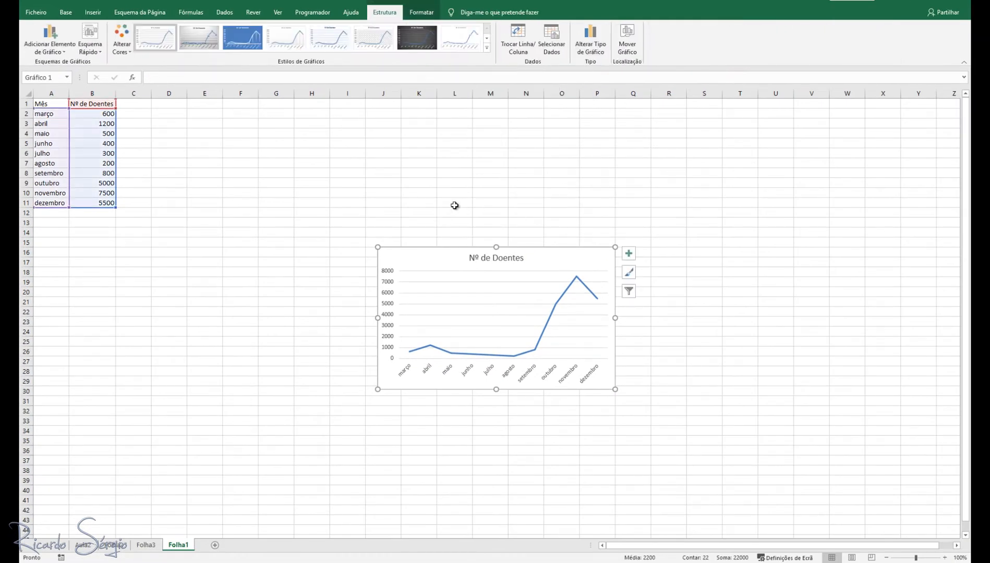
- Apply the dark chart style with gridlines and a glowing line, and recolour it with the colourful palette that starts with orange
left_click(487, 48)
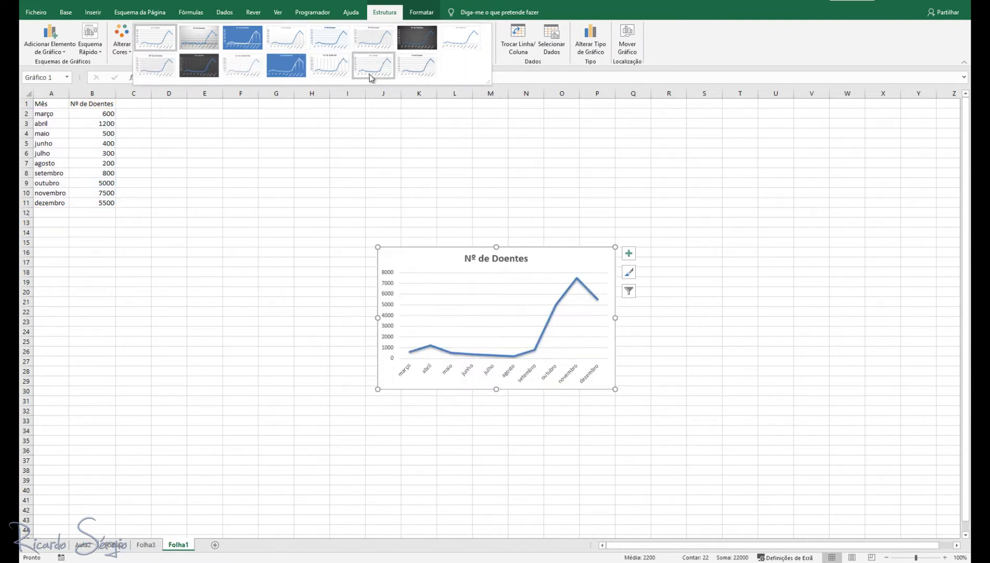
left_click(203, 77)
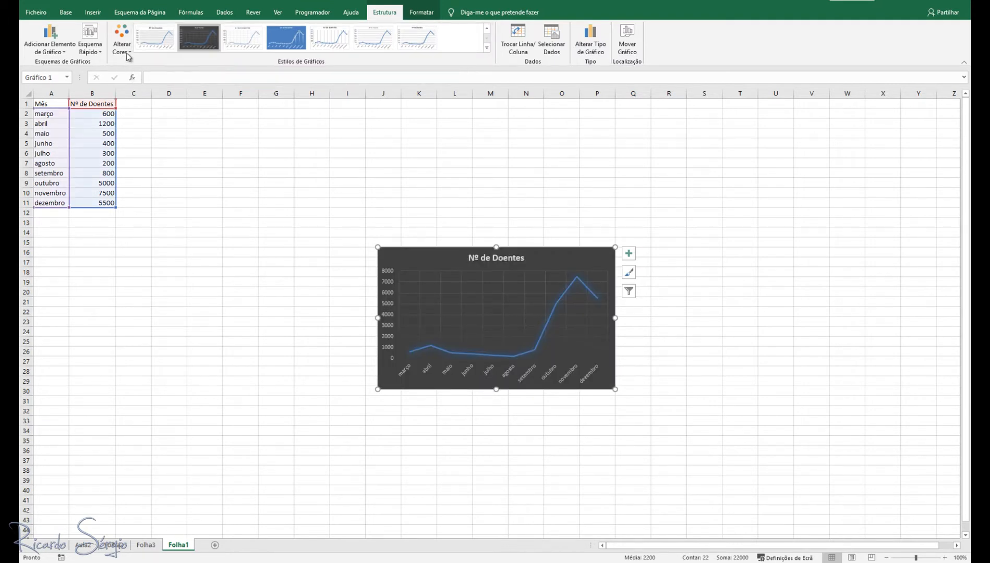
left_click(128, 54)
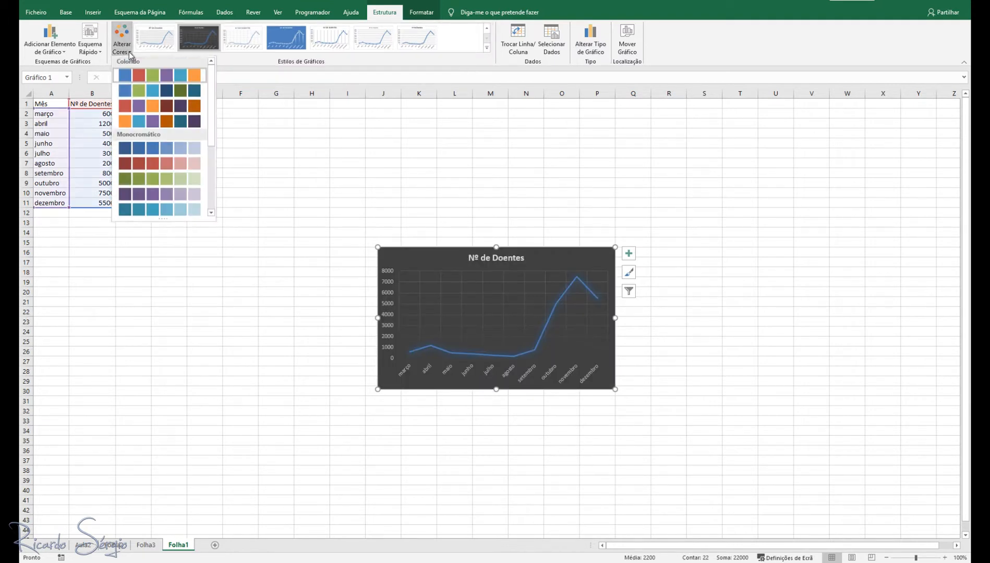
left_click(144, 125)
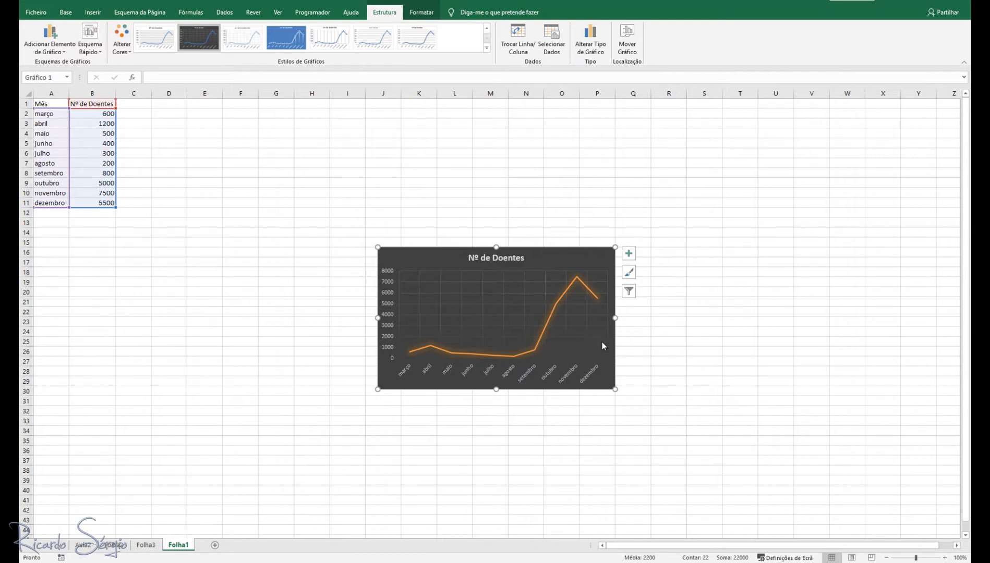
- Add data labels to the patient series in the line chart and deselect the chart
left_click(548, 322)
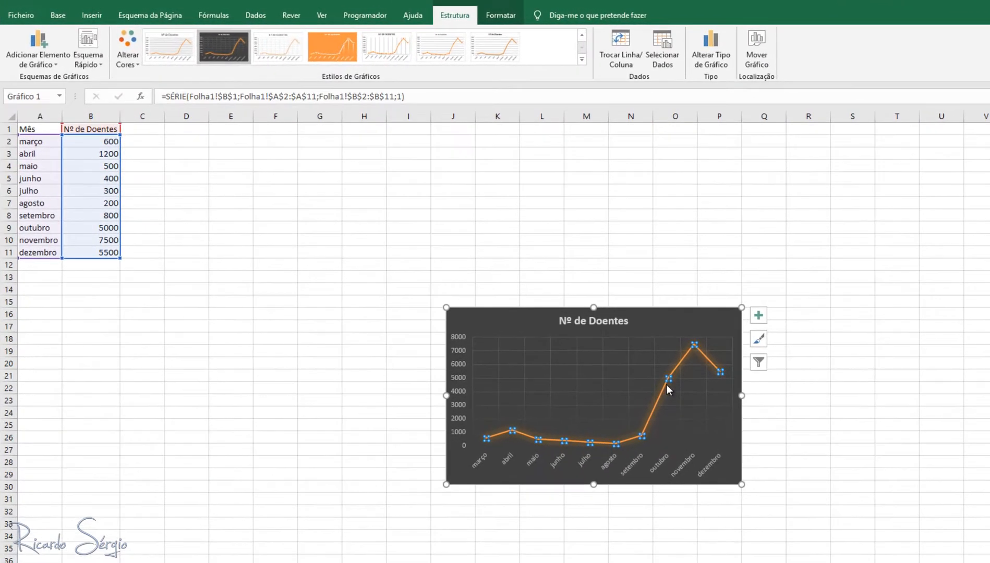
mouse_move(554, 315)
right_click(666, 392)
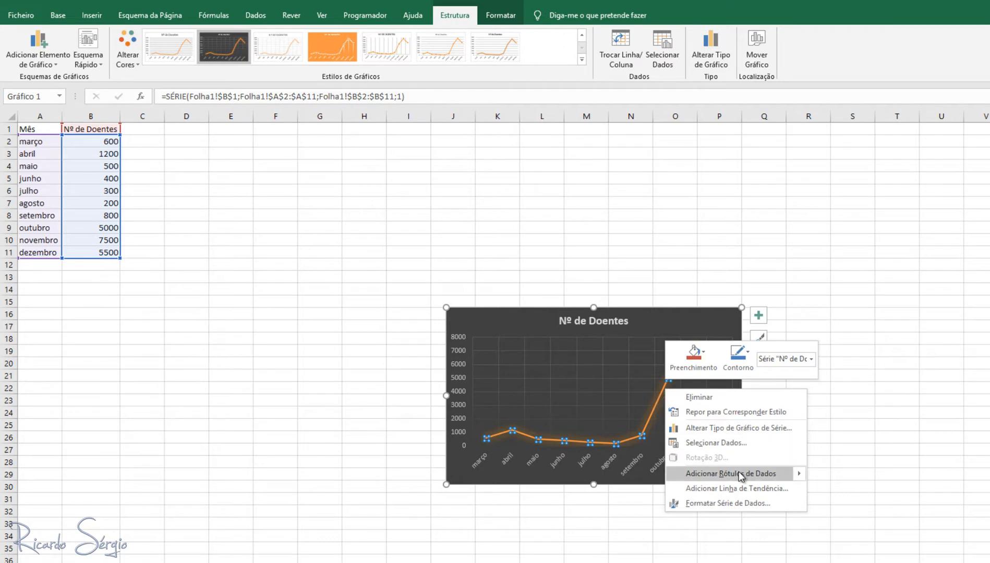
left_click(748, 474)
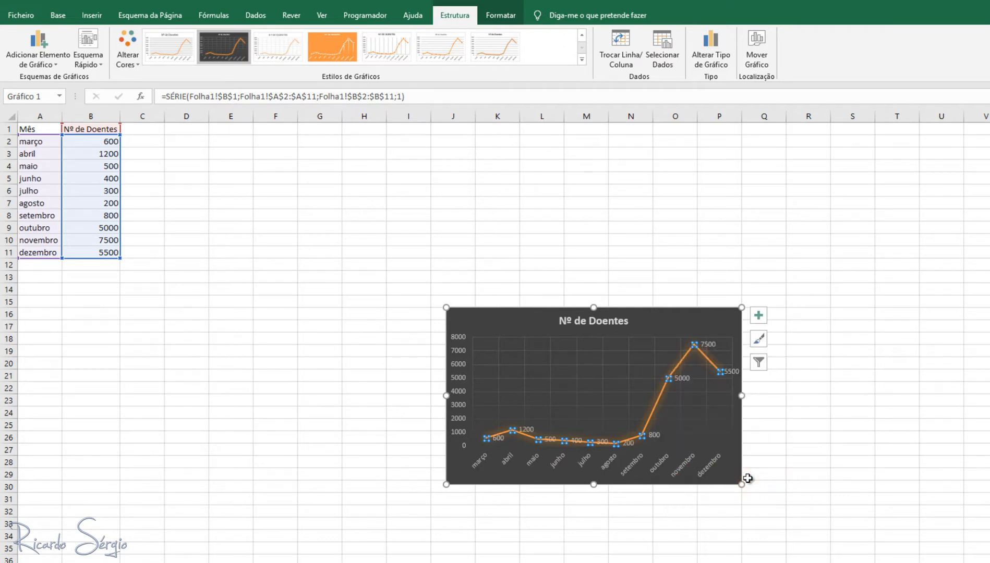
left_click(581, 415)
left_click(840, 451)
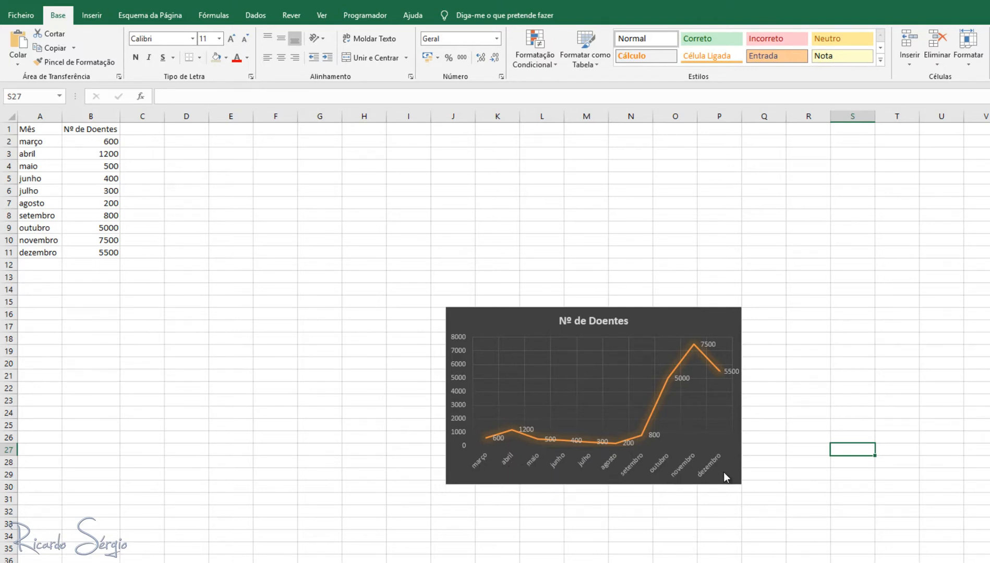
- Make header row 1 about twice as tall and change the heading in B1 to "Nº de Doentes Portugal"
left_click(102, 127)
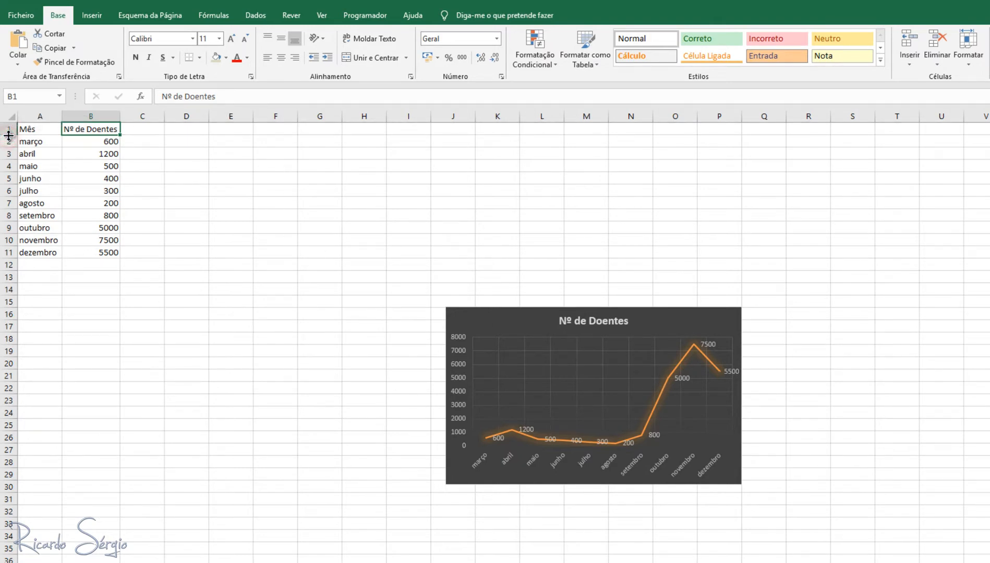
left_click_drag(9, 137, 9, 150)
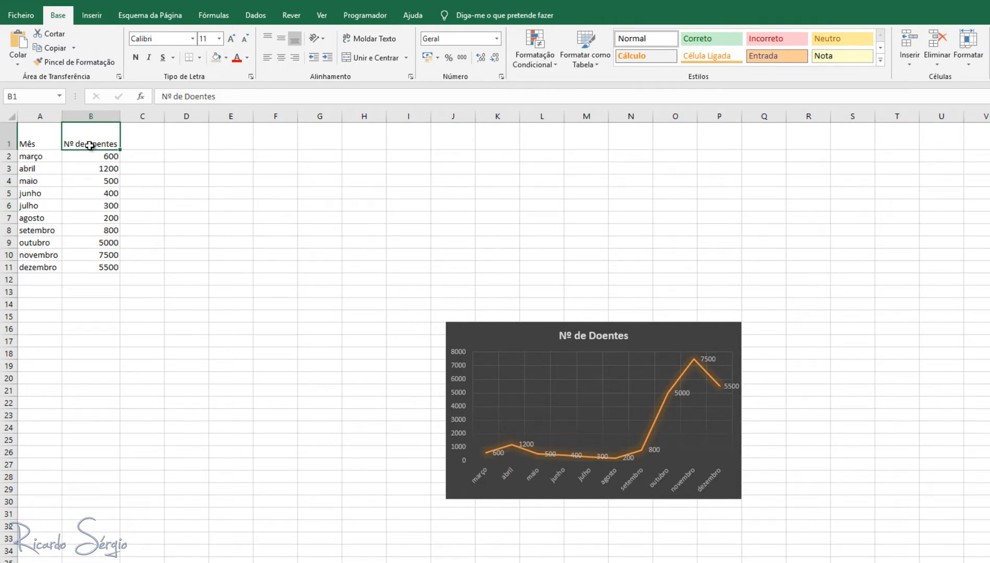
left_click(255, 96)
type("Portugal")
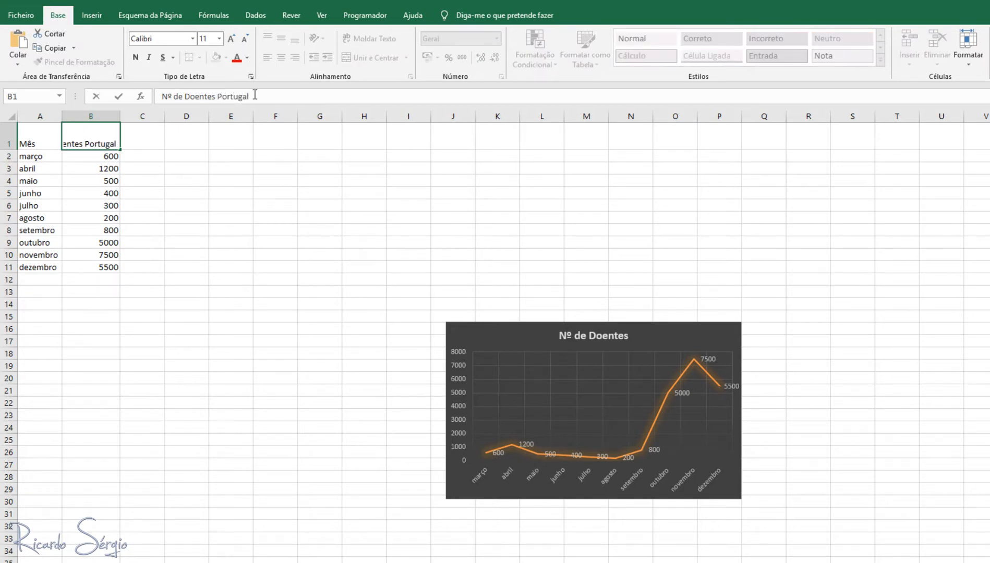
key("Return")
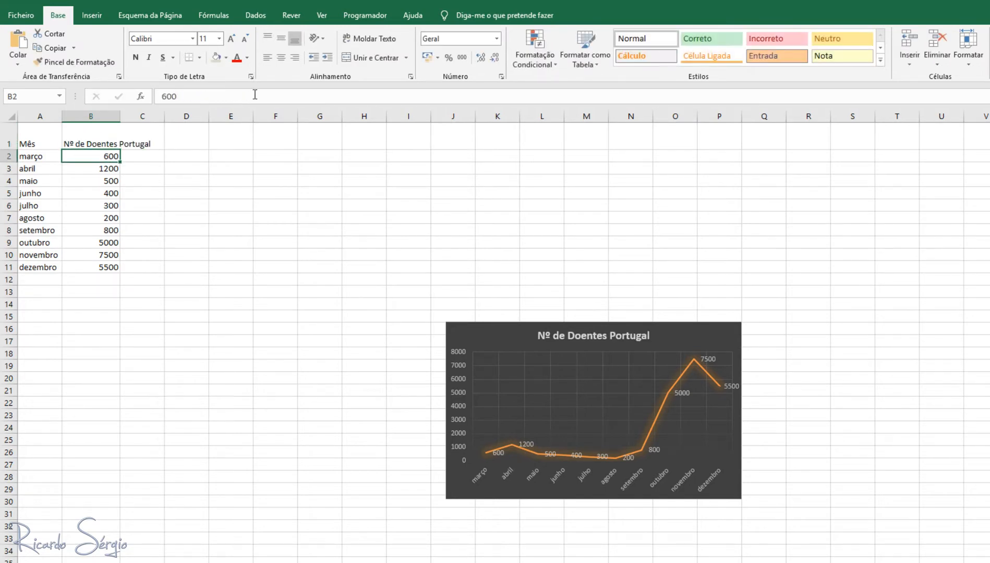
- Wrap the text of the heading in B1 and centre it horizontally
left_click(107, 144)
left_click(371, 38)
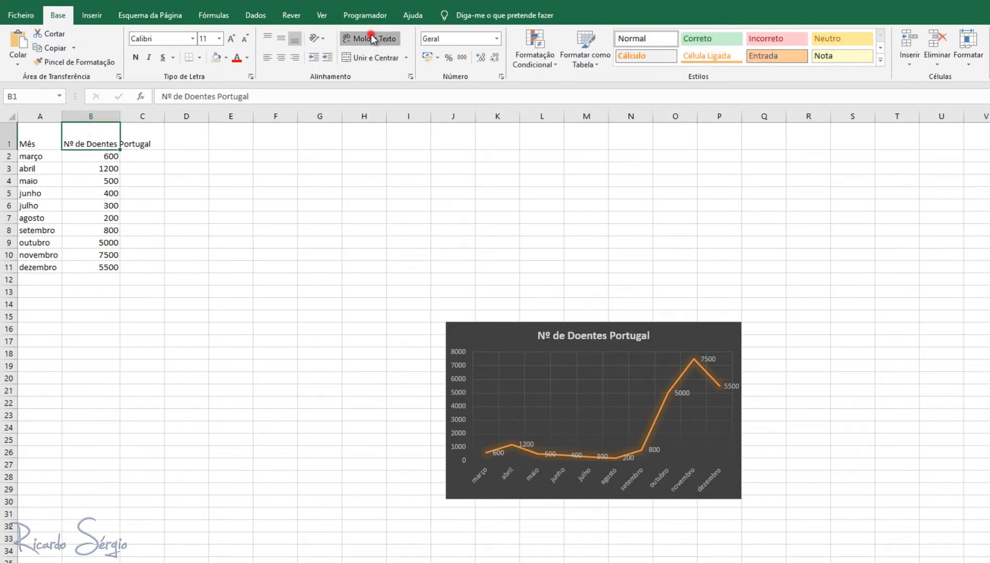
left_click(281, 58)
left_click(150, 135)
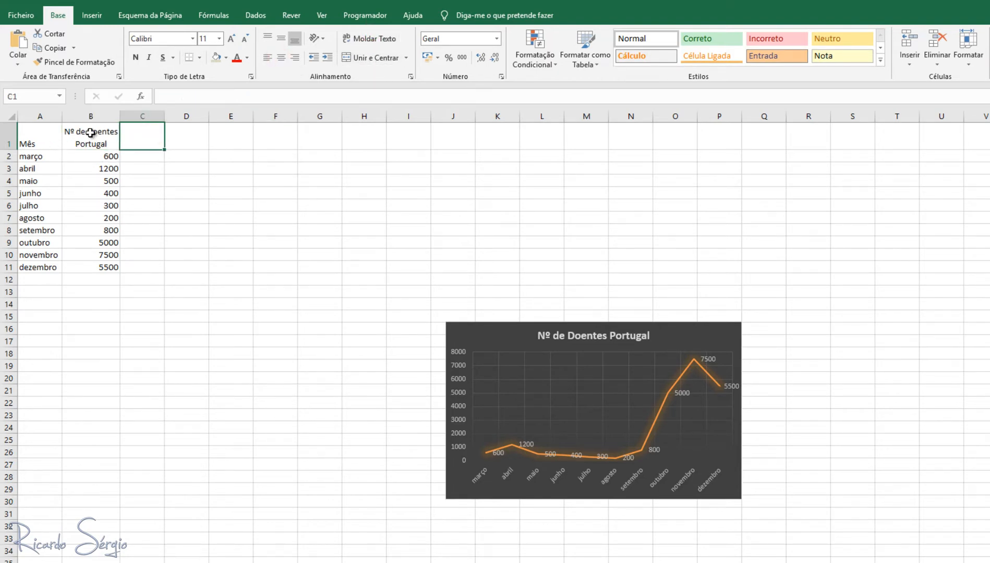
- Fill the contents of B1:B11 across into C1:C11 and autofit the width of column C
left_click_drag(91, 134, 161, 277)
left_click(153, 134)
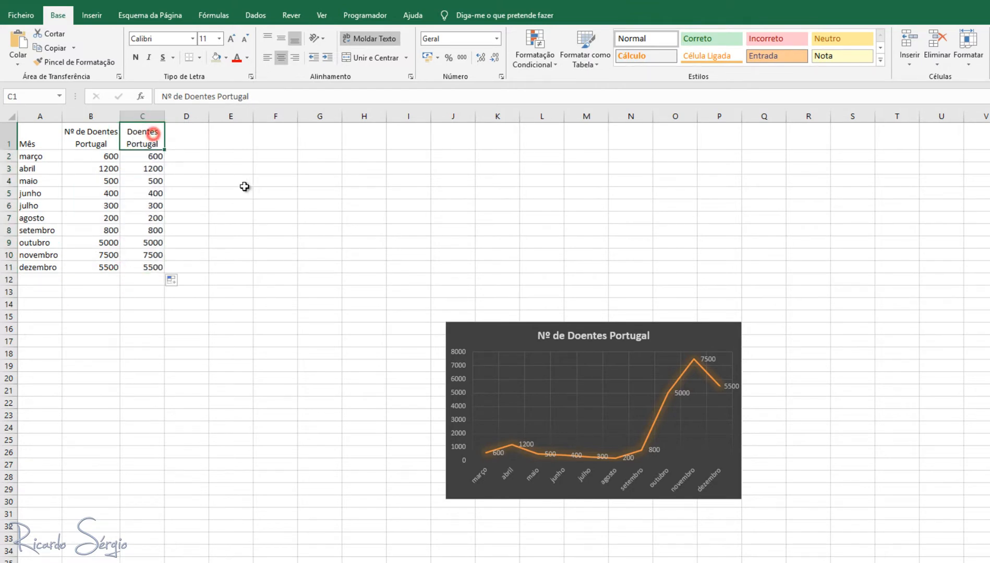
double_click(166, 117)
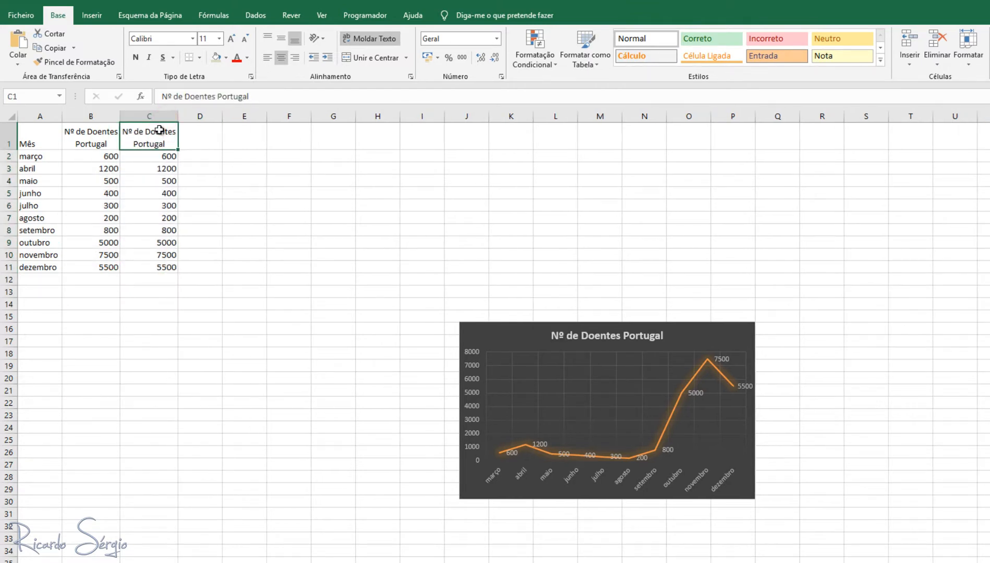
- Change the heading in C1 to "Nº de Doentes Europa"
double_click(232, 97)
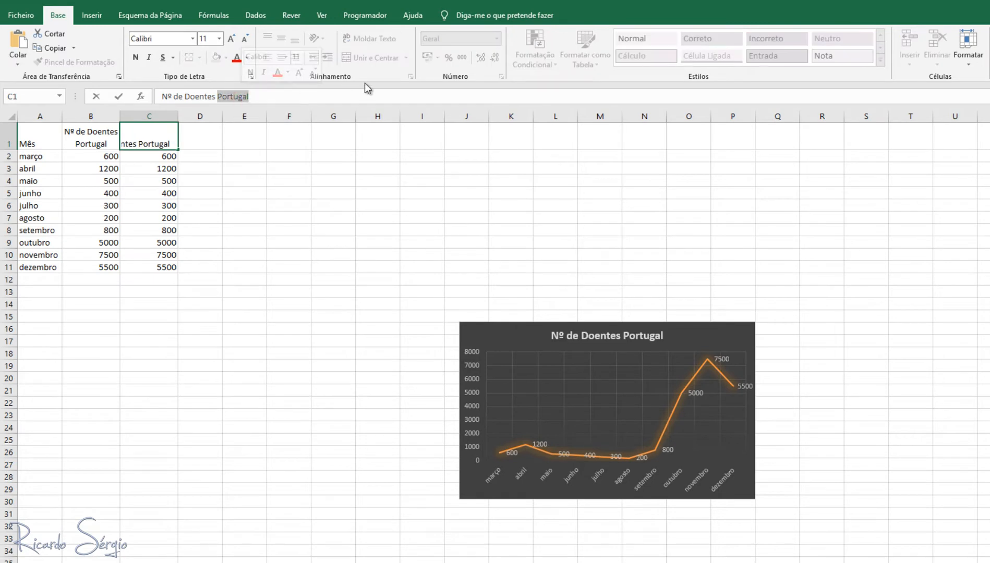
type("Europa")
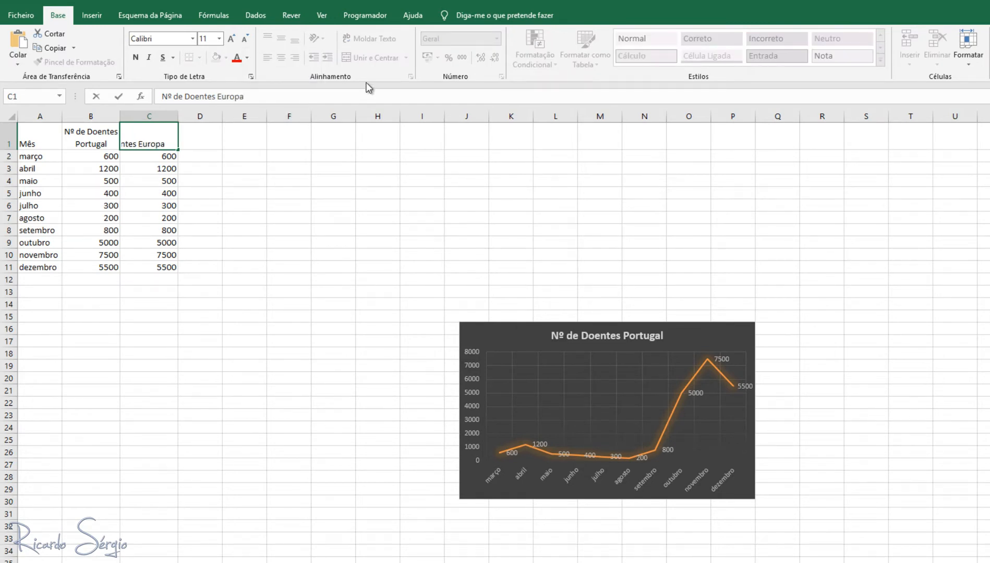
left_click(304, 212)
- Enter the Europe figures for março to julho in C2:C6 as 1500, 2500, 6000, 3000 and 2000
left_click(151, 156)
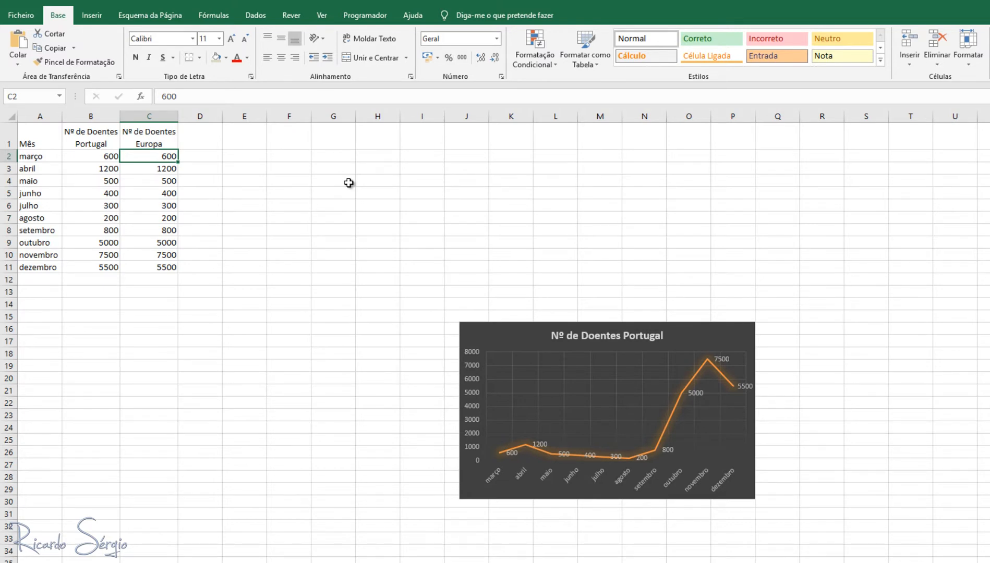
type("15")
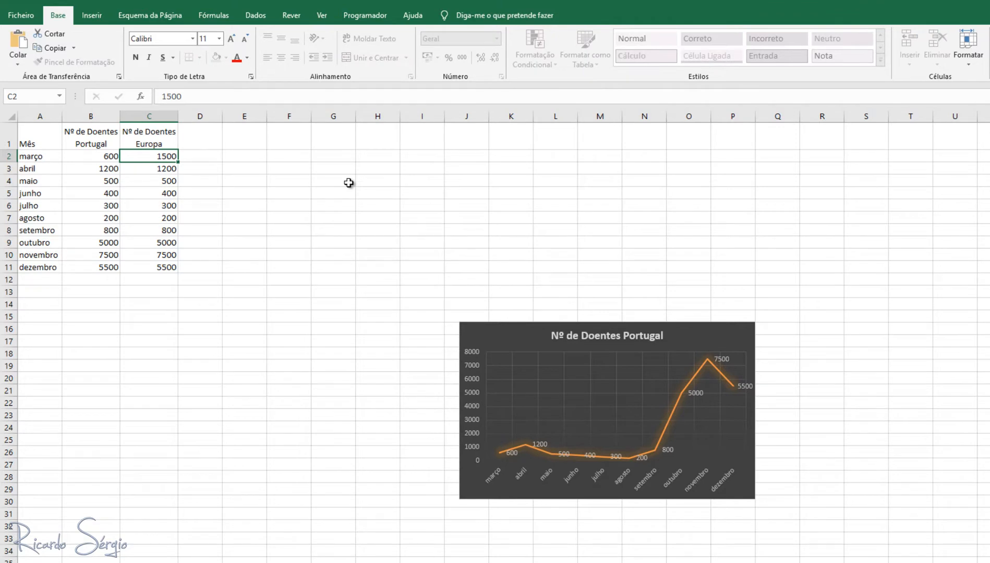
key("Down")
type("2")
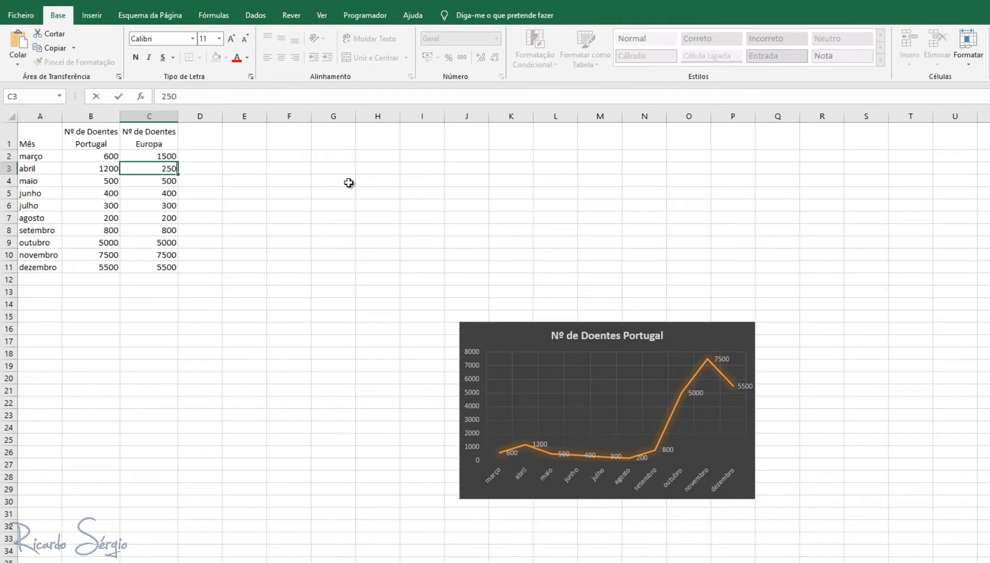
key("Return")
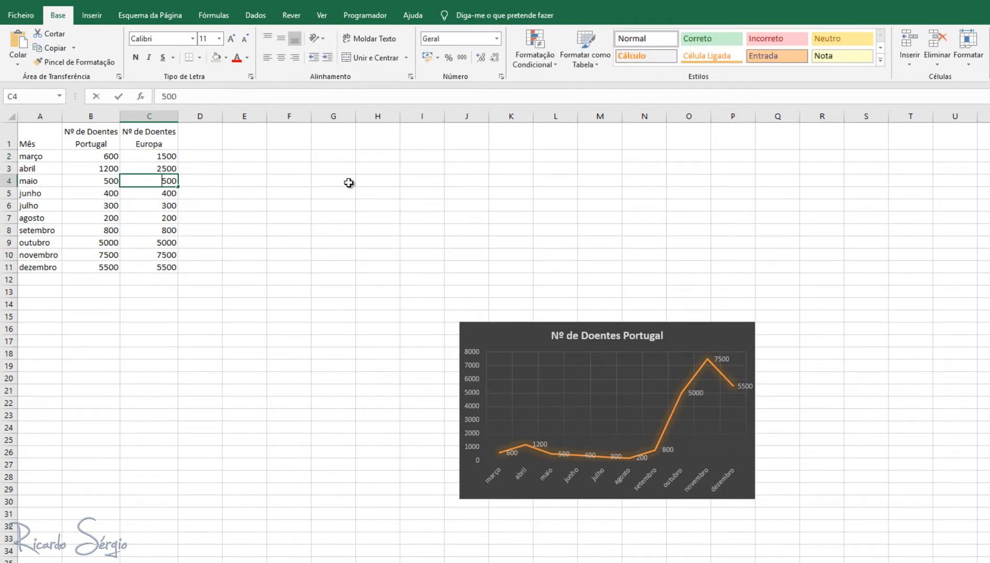
type("6000")
key("Return")
type("3000")
key("Return")
type("2000")
key("Return")
- Enter the Europe figures for agosto to dezembro in C7:C11 as 1000, 6000, 10000, 15000 and 8500
type("1")
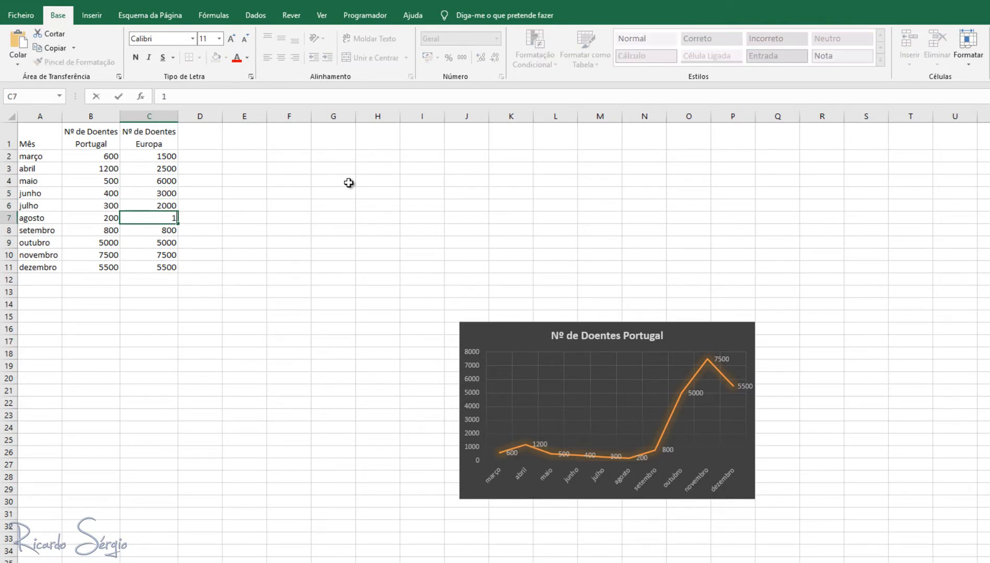
type("000")
key("Return")
type("6000")
key("Return")
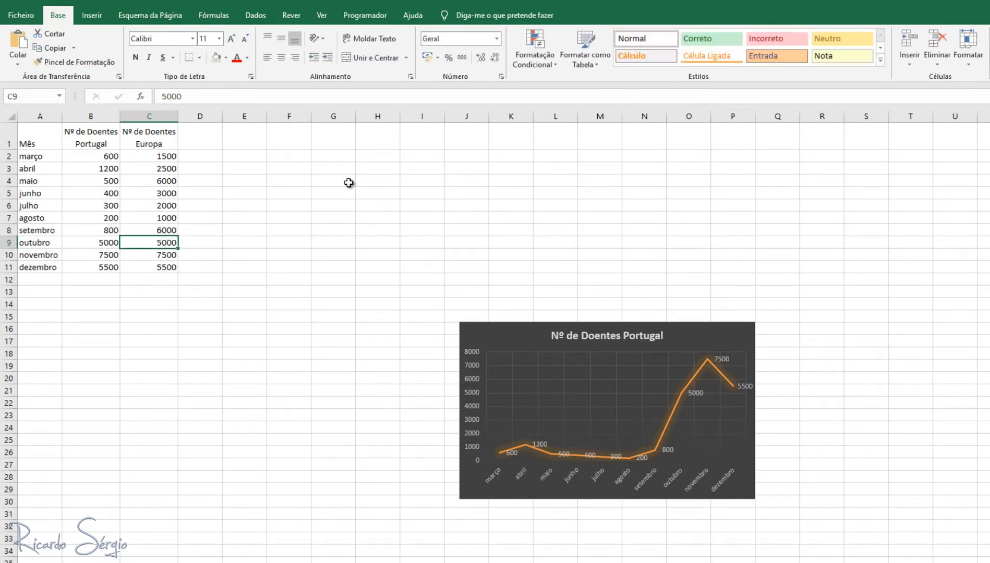
type("10000")
key("Return")
type("15000")
key("Return")
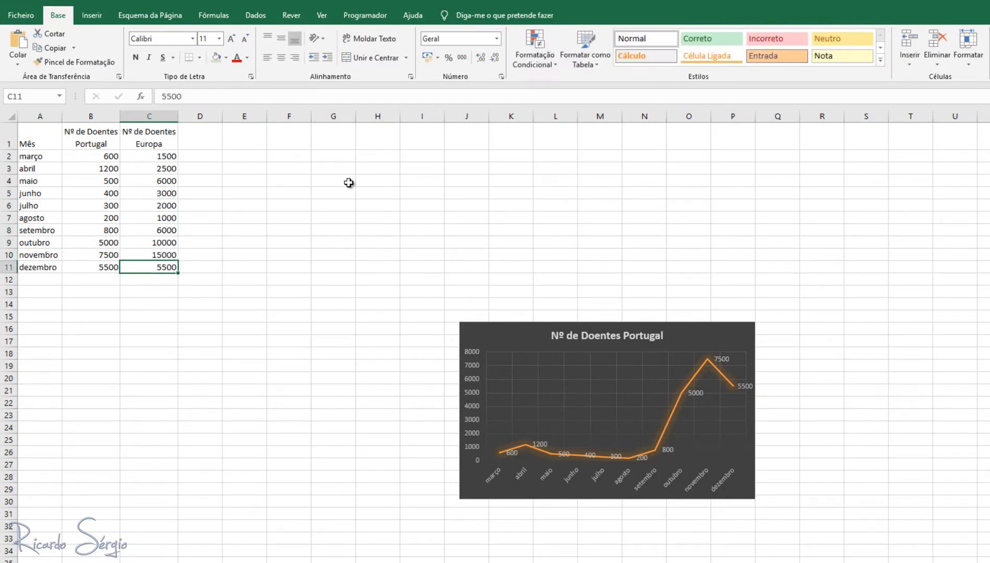
type("8500")
key("Return")
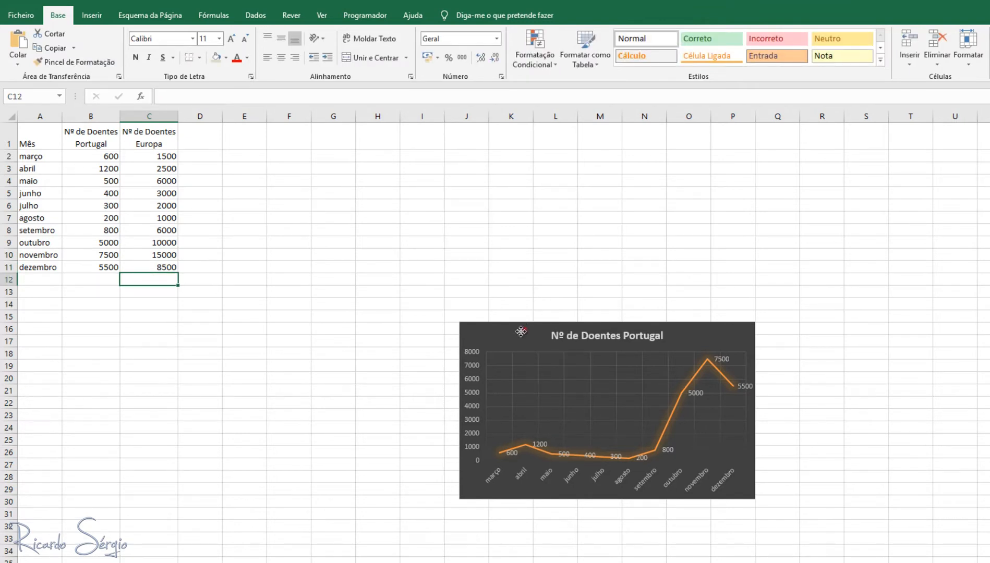
- Move the Portugal chart below the data table and insert a basic 2D line chart from A1:C11
left_click_drag(520, 332, 108, 344)
left_click(540, 413)
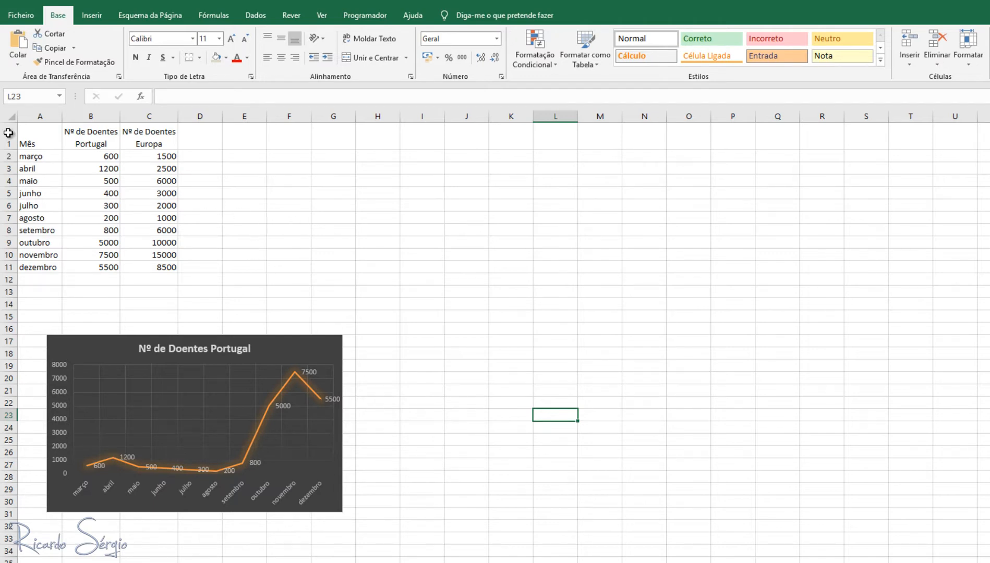
left_click(33, 131)
left_click_drag(47, 132, 149, 269)
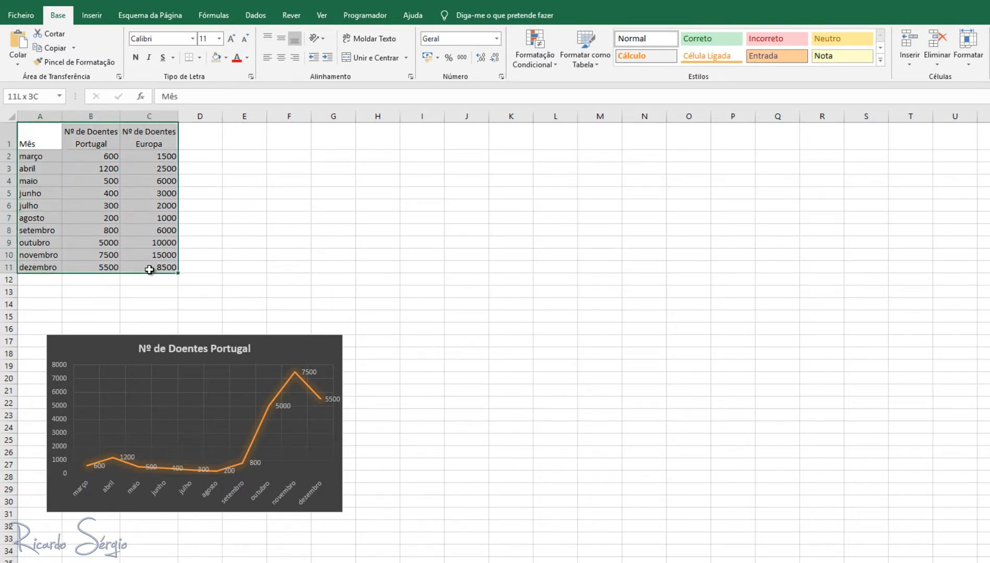
left_click(92, 15)
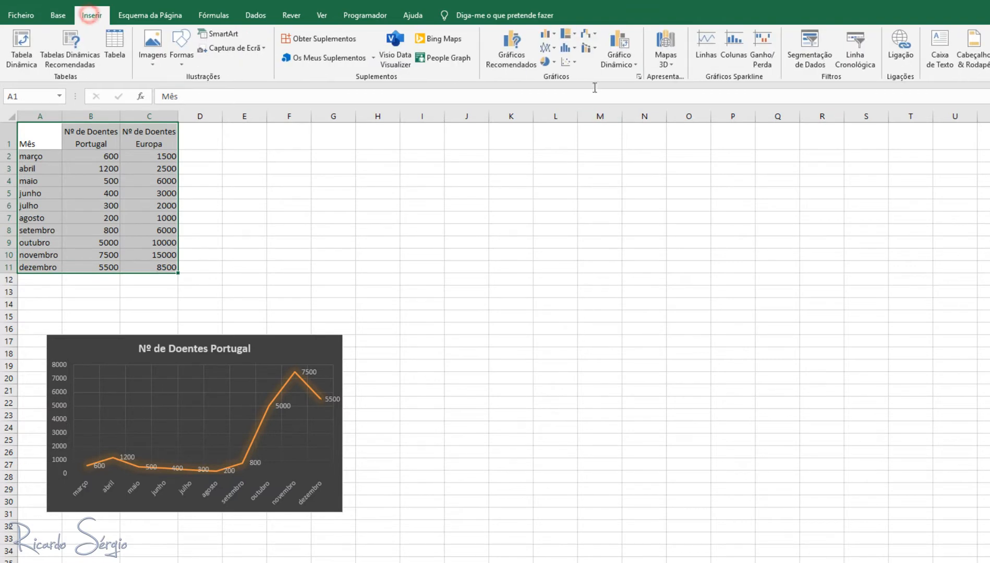
left_click(554, 48)
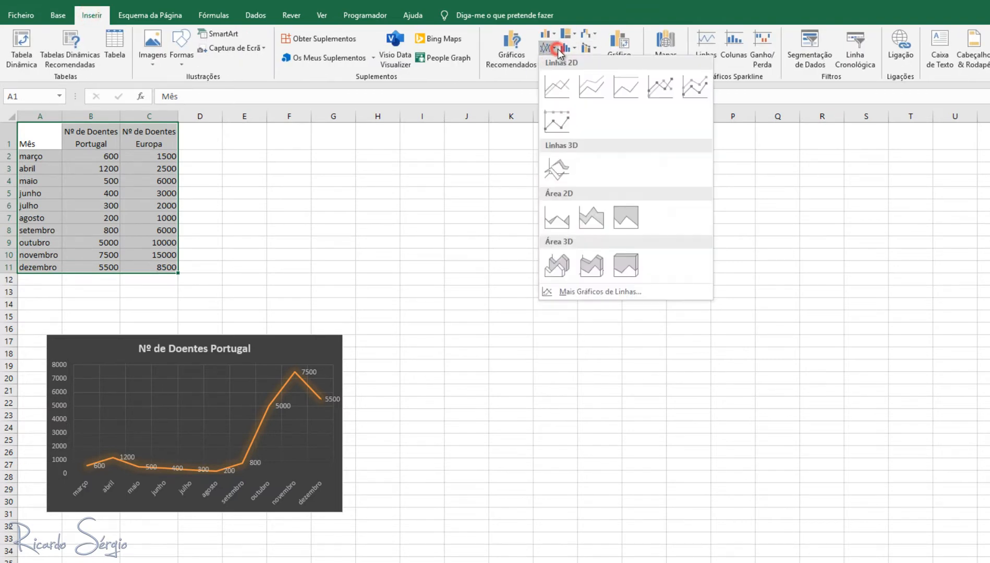
left_click(552, 91)
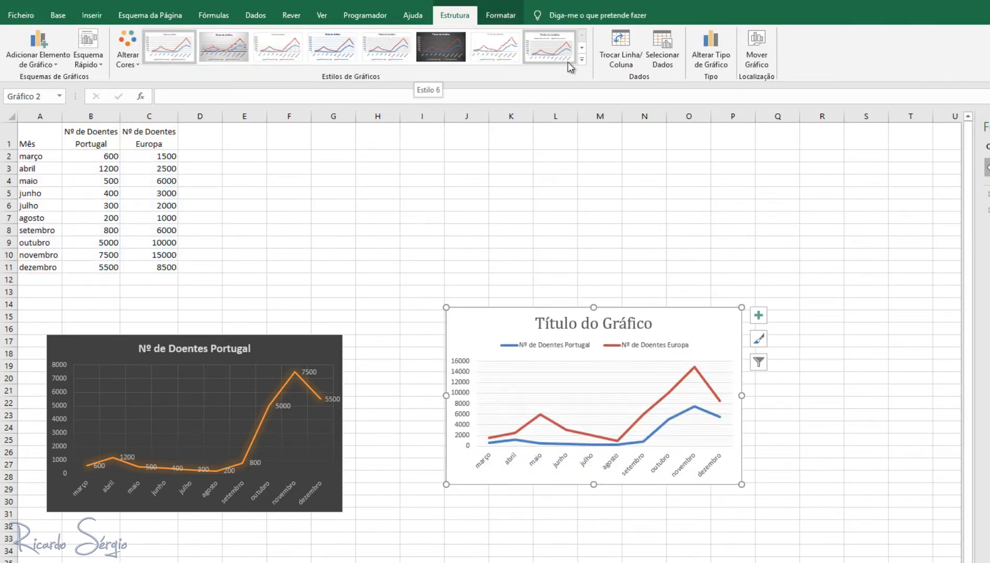
- Apply the dark style with glowing lines to the two-series chart and recolour it with the colourful palette starting with orange and light blue
left_click(580, 61)
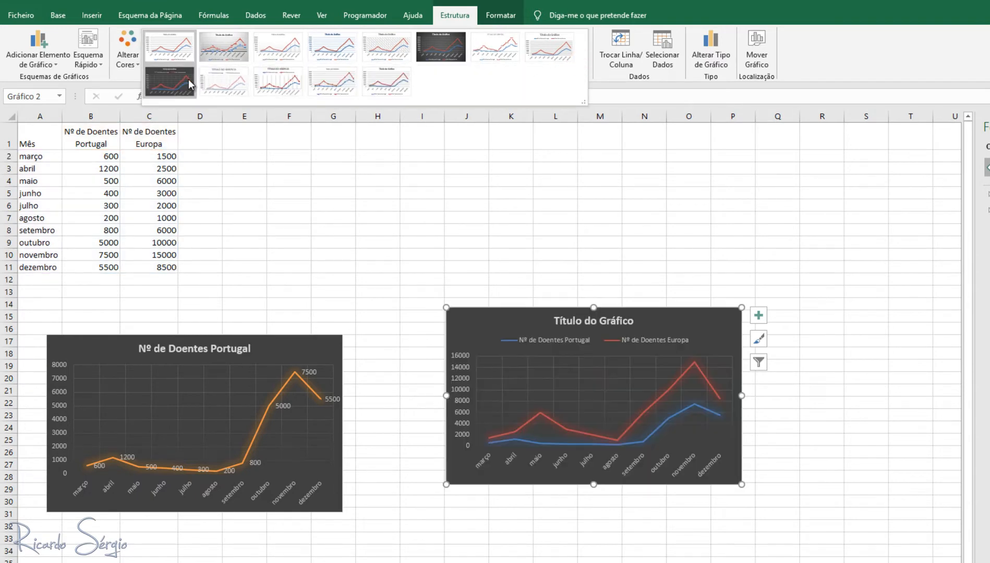
left_click(188, 80)
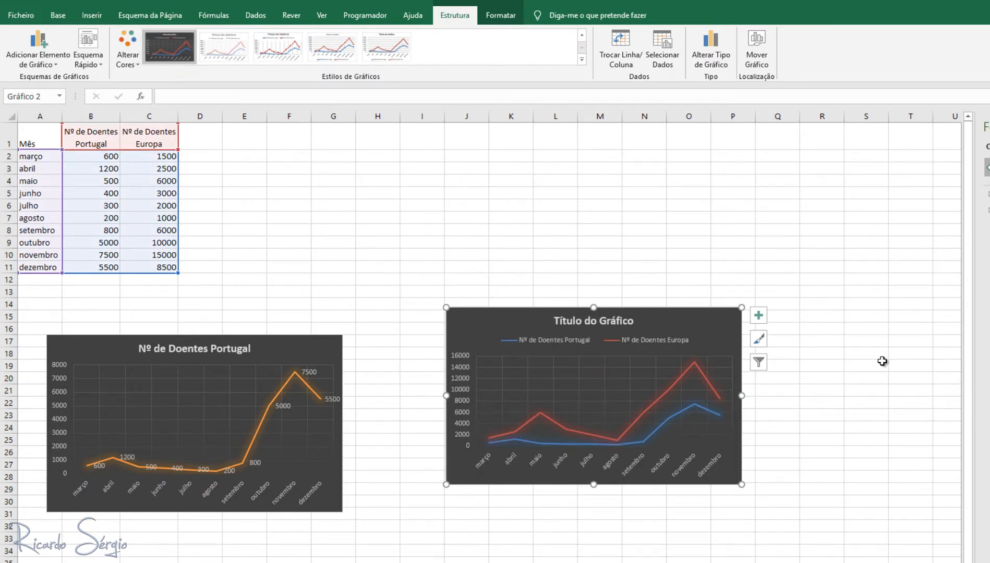
left_click(127, 54)
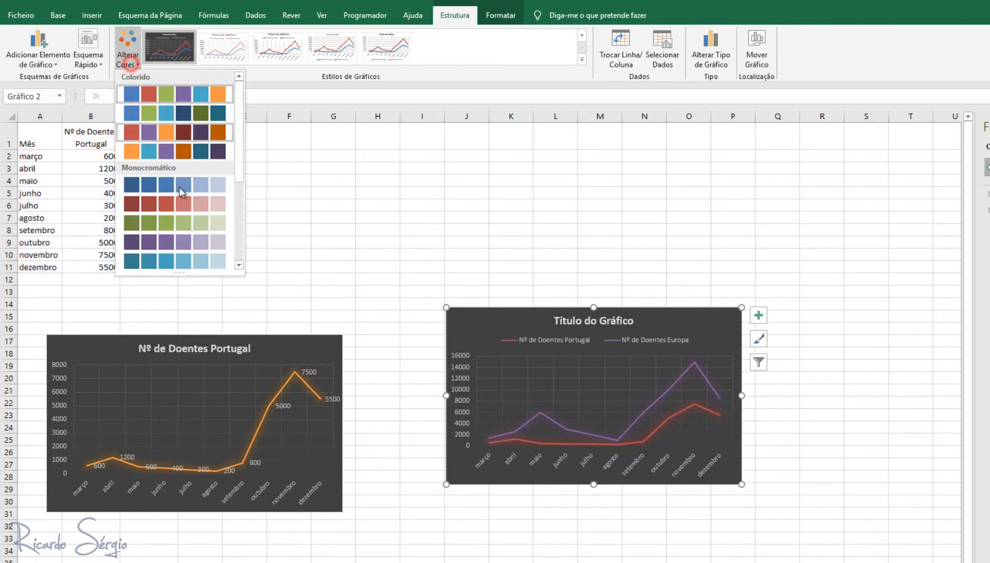
left_click(202, 151)
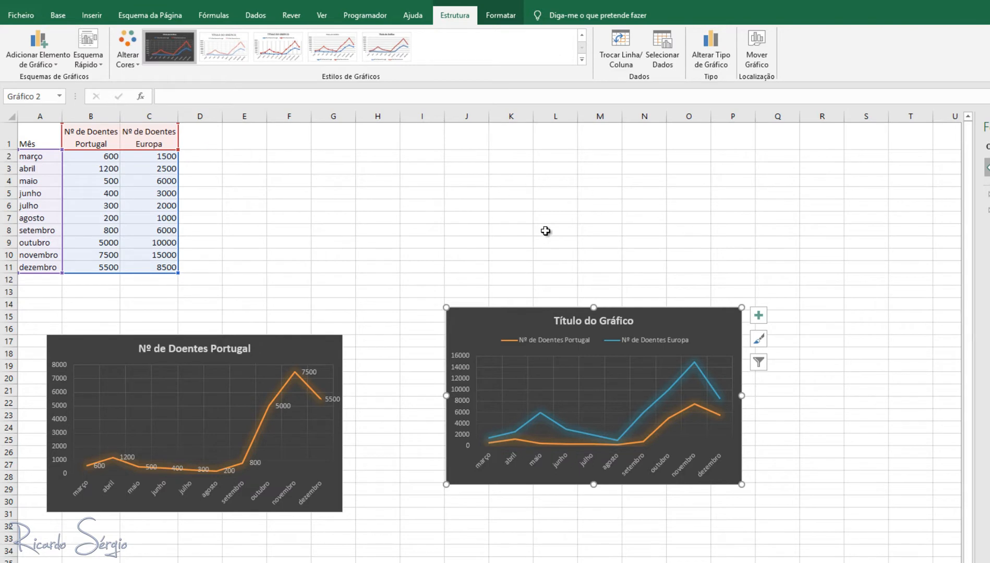
left_click(907, 219)
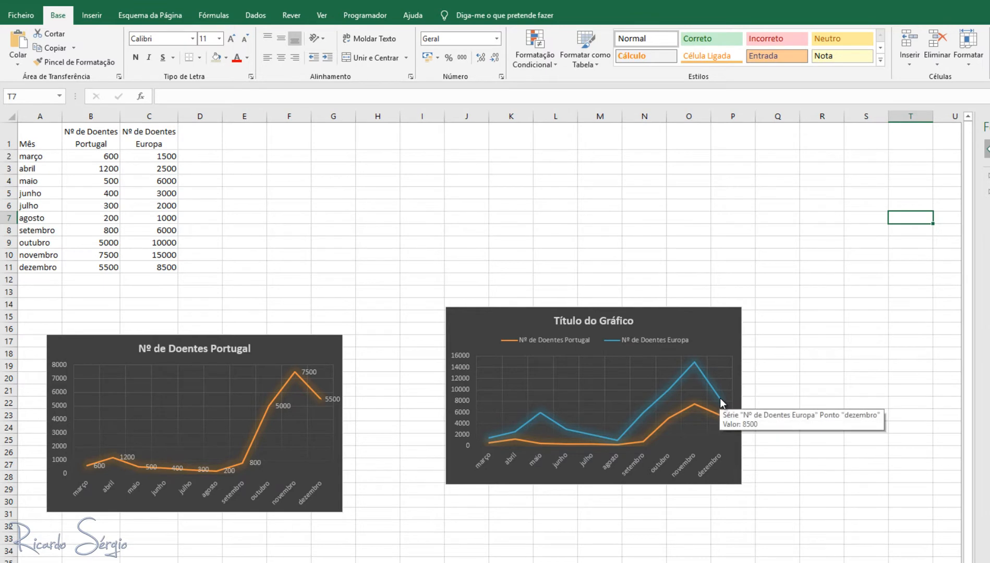
- Replace the placeholder title of the two-series chart with "Comparação do nº de doentes"
left_click(621, 319)
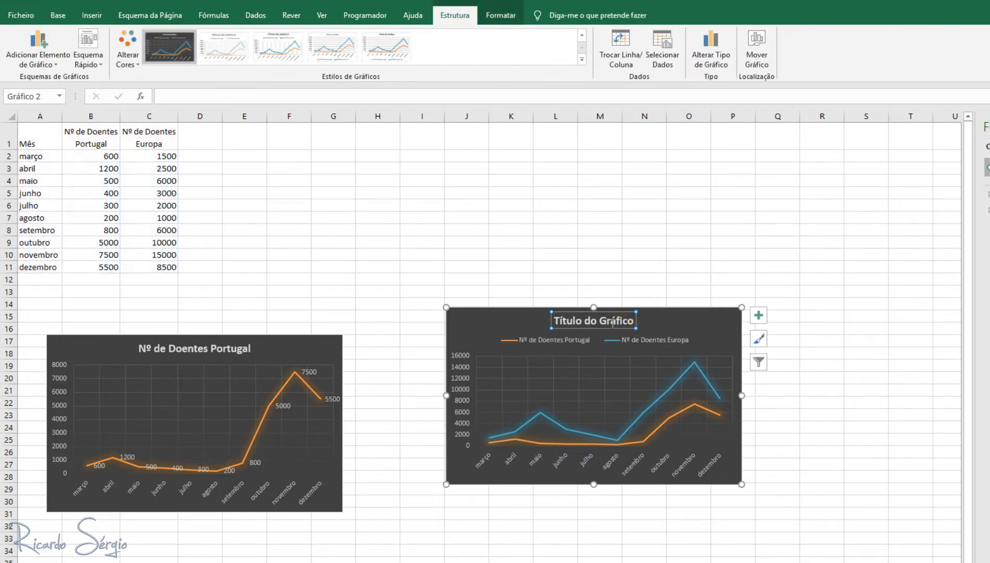
left_click_drag(632, 319, 556, 322)
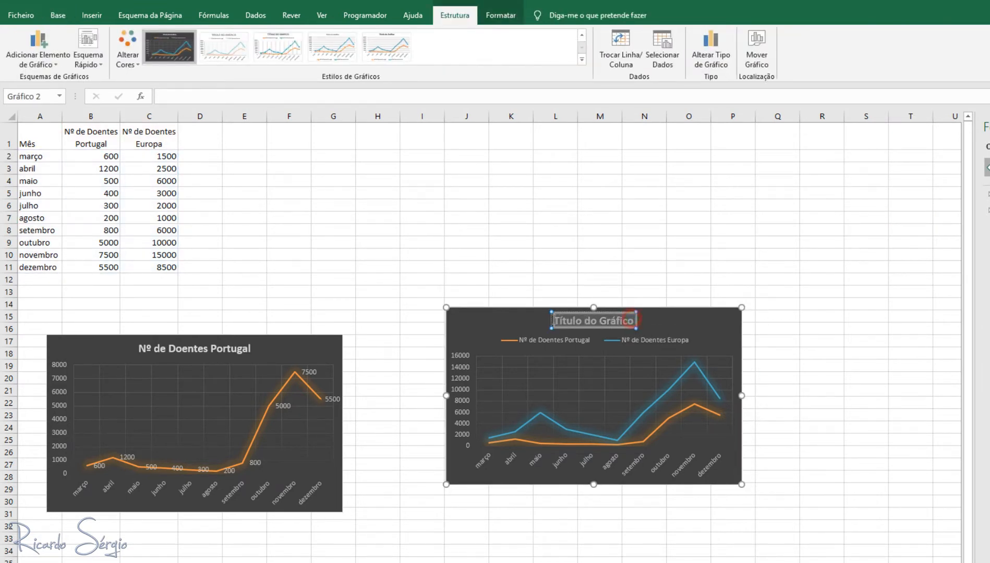
type("Comparação")
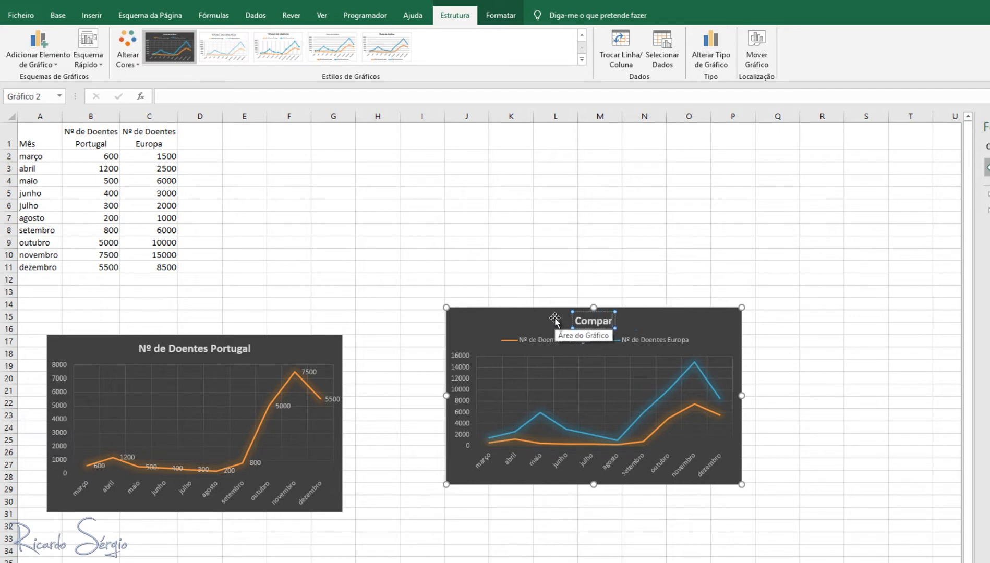
type("n")
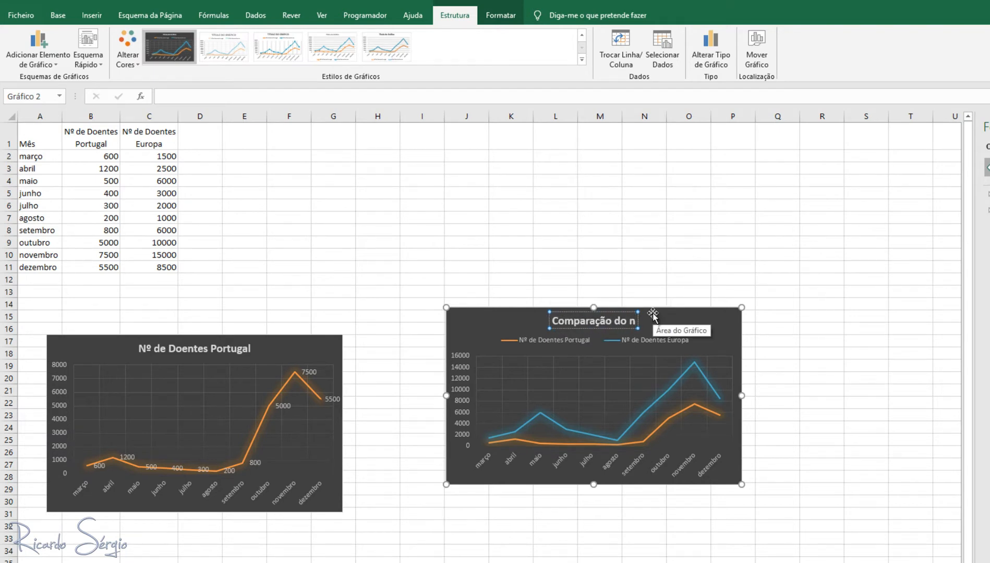
type("º de doentes")
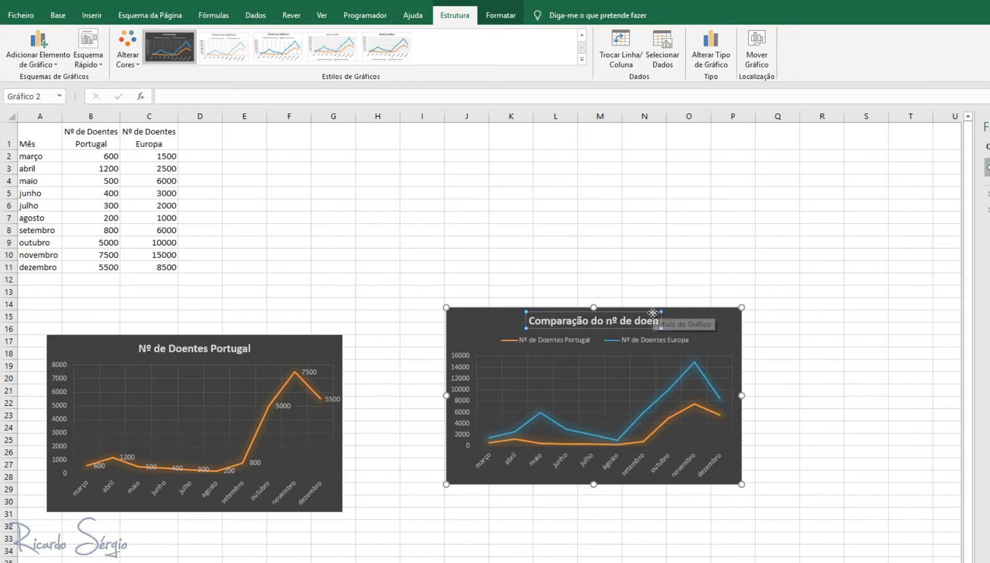
left_click(684, 194)
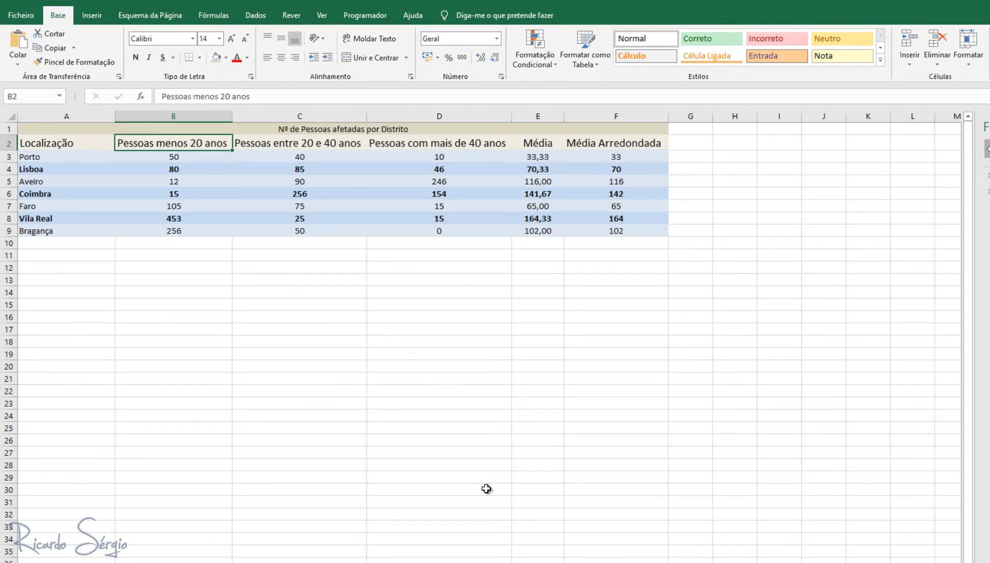
left_click(411, 461)
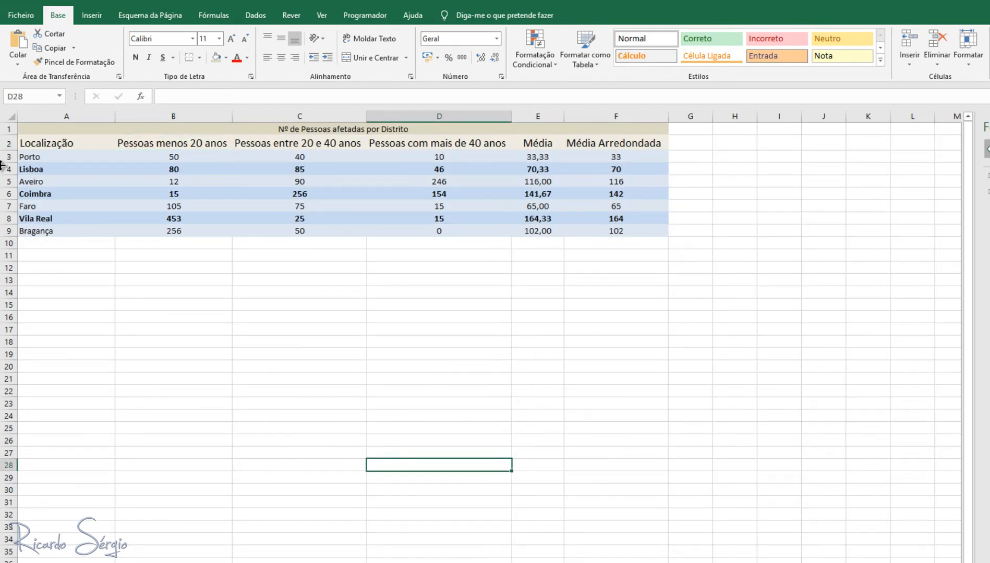
left_click(270, 351)
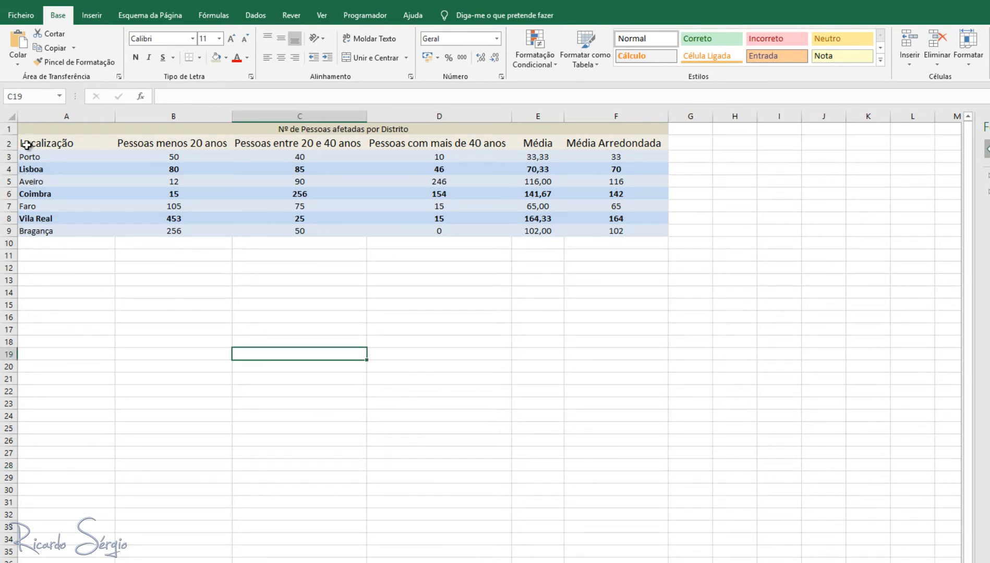
left_click_drag(26, 145, 159, 232)
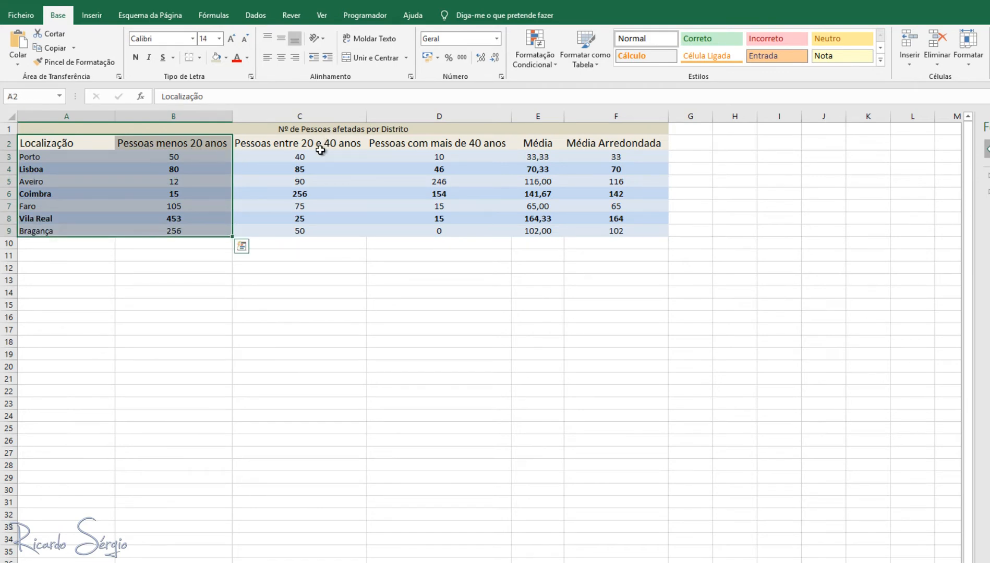
left_click(431, 145)
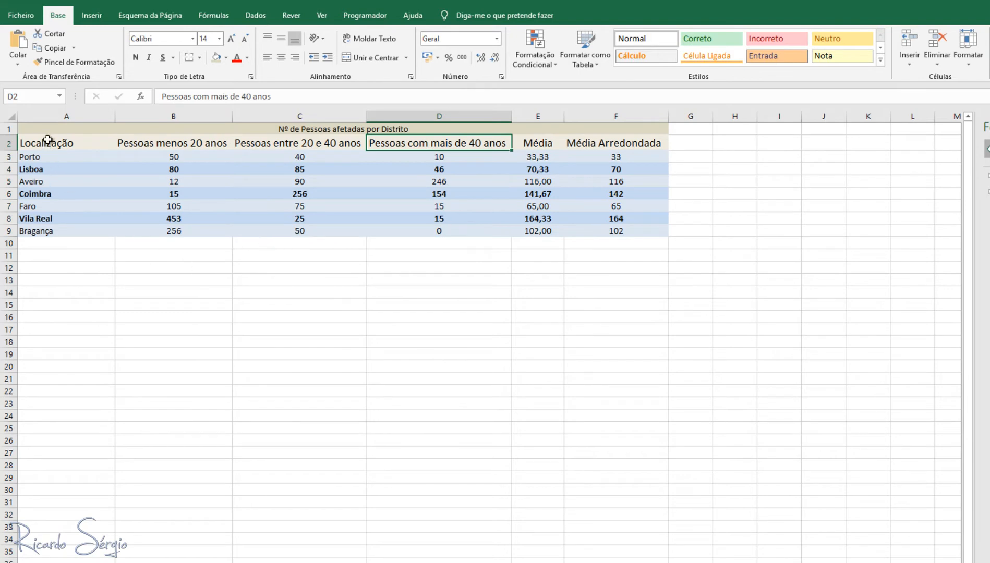
- Insert a 2D clustered column chart from A2:B9 of the district table and place it below the table
left_click_drag(45, 143, 203, 230)
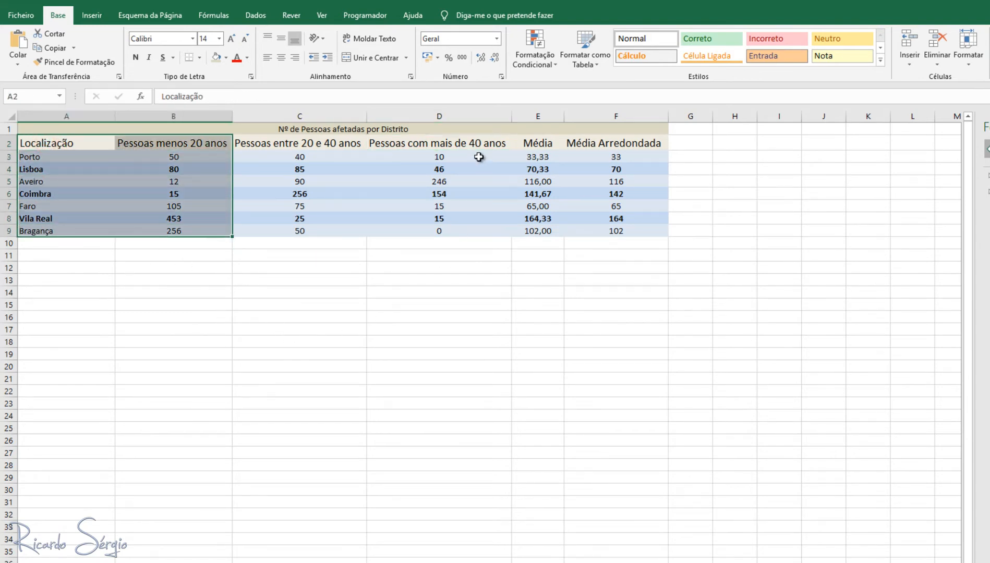
left_click(91, 16)
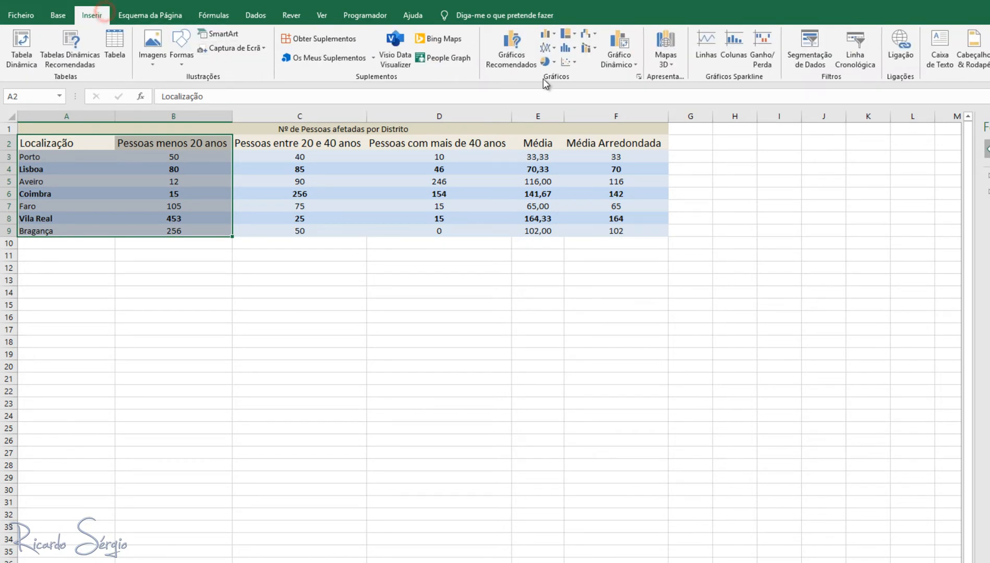
left_click(548, 33)
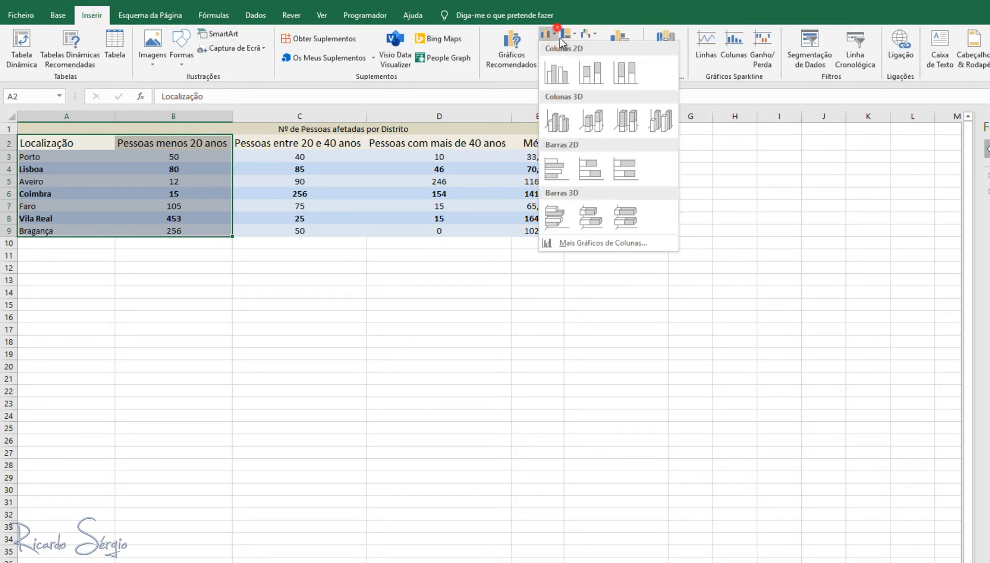
left_click(557, 73)
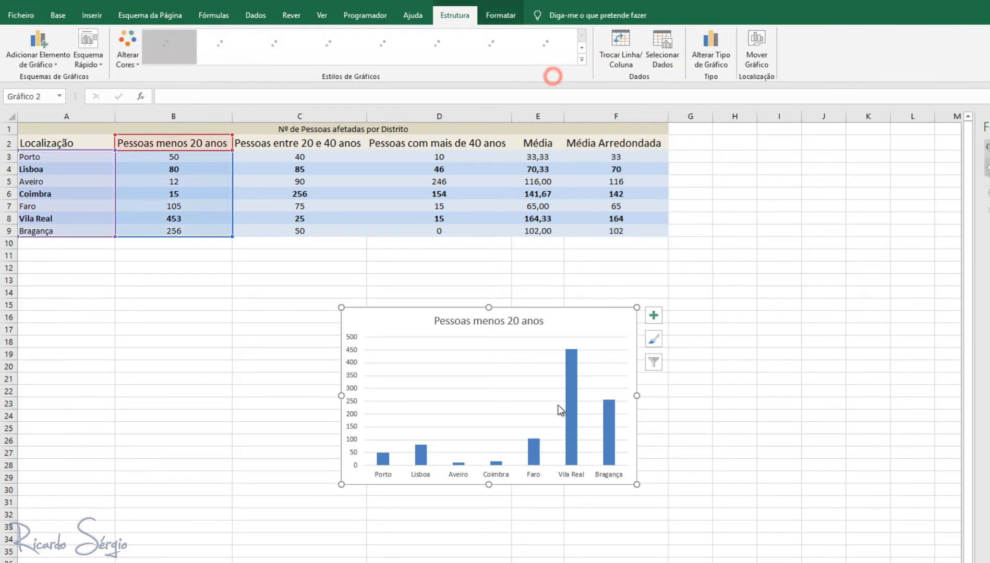
left_click_drag(568, 319, 253, 297)
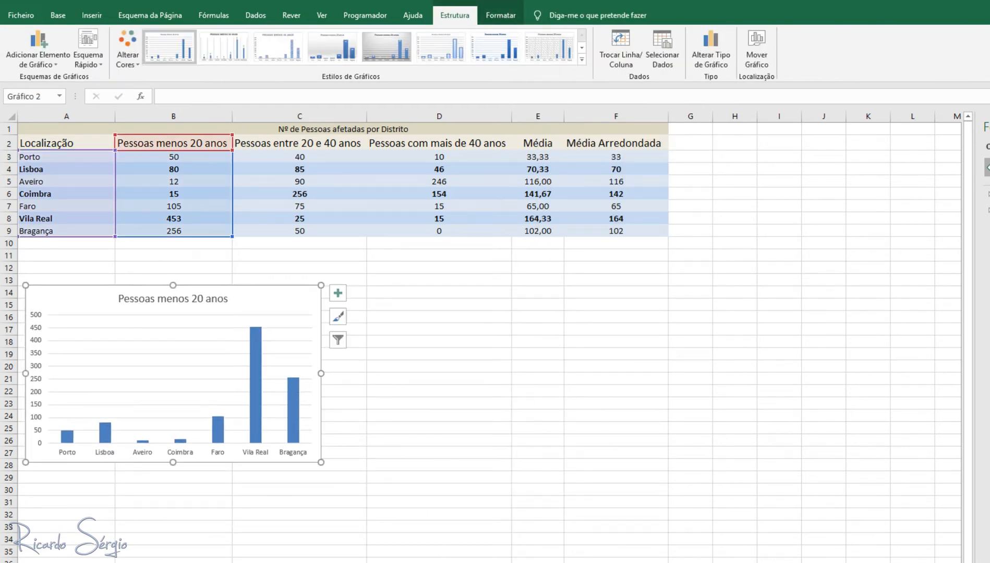
- Add data labels to the columns of the "Pessoas menos 20 anos" chart
right_click(256, 374)
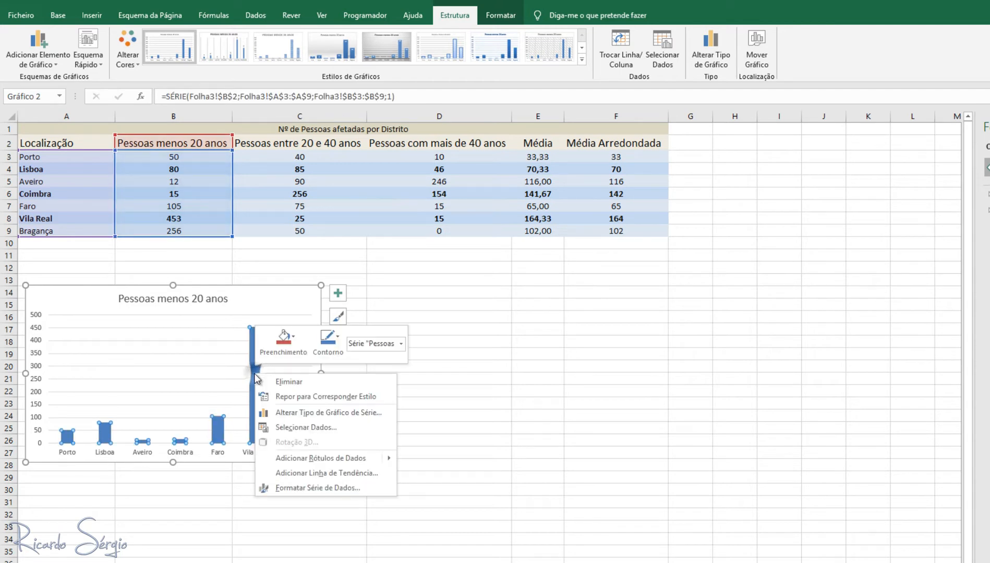
left_click(313, 457)
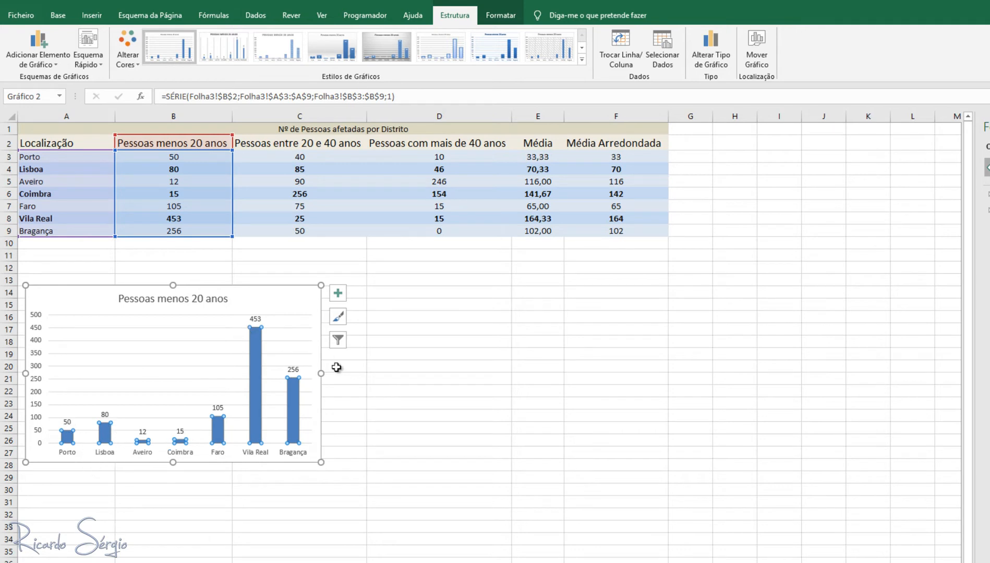
left_click(475, 392)
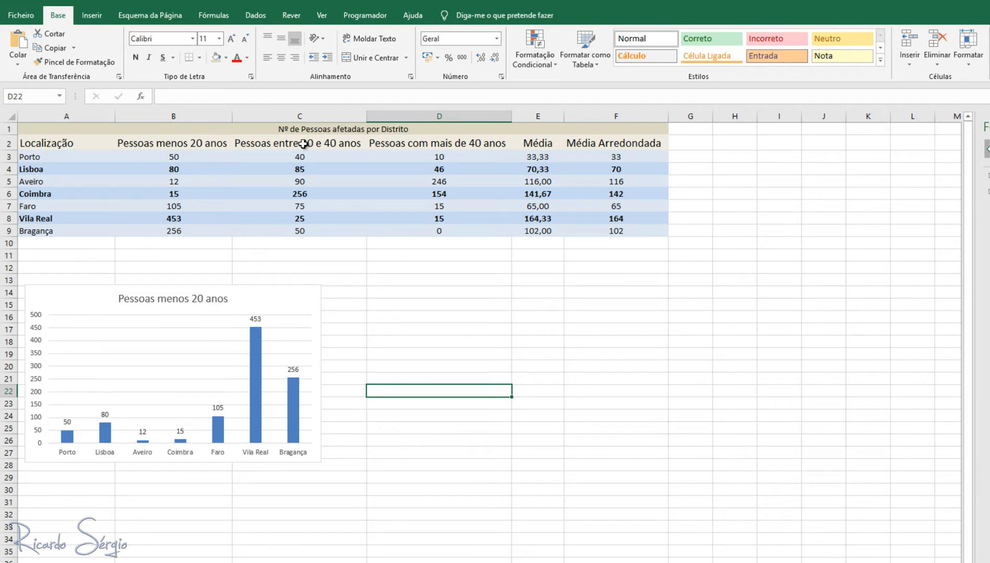
left_click_drag(303, 144, 325, 230)
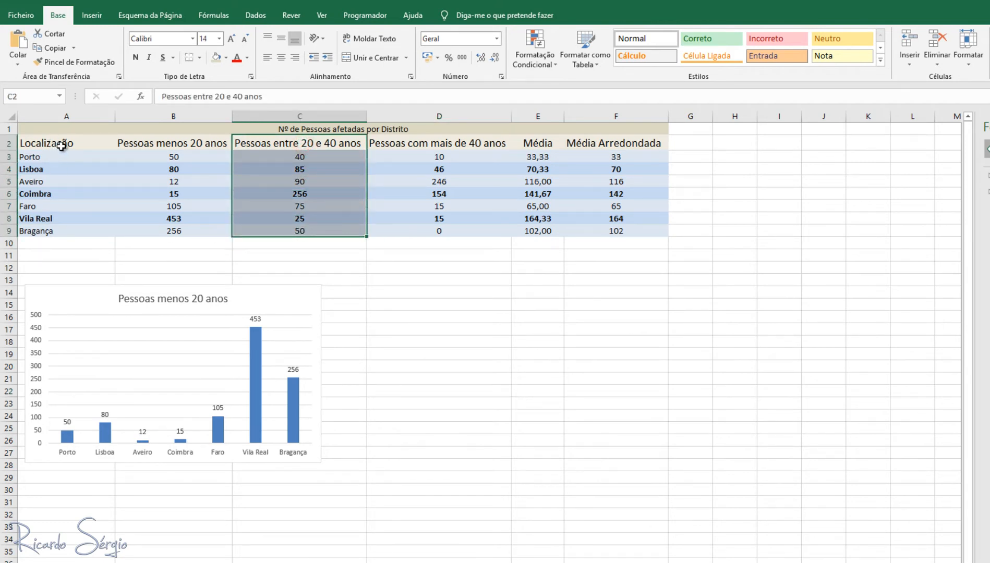
left_click_drag(61, 147, 331, 227)
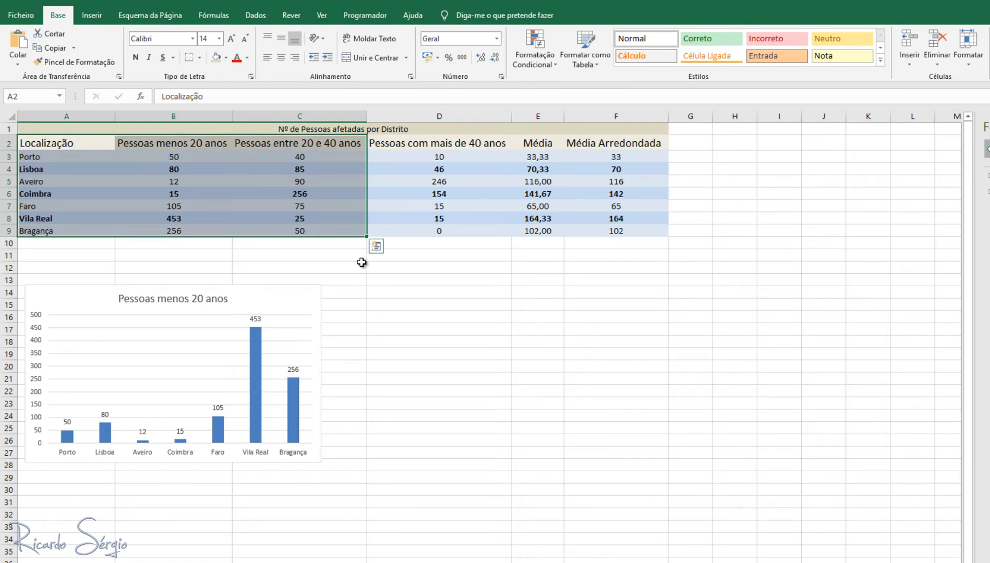
left_click(321, 157)
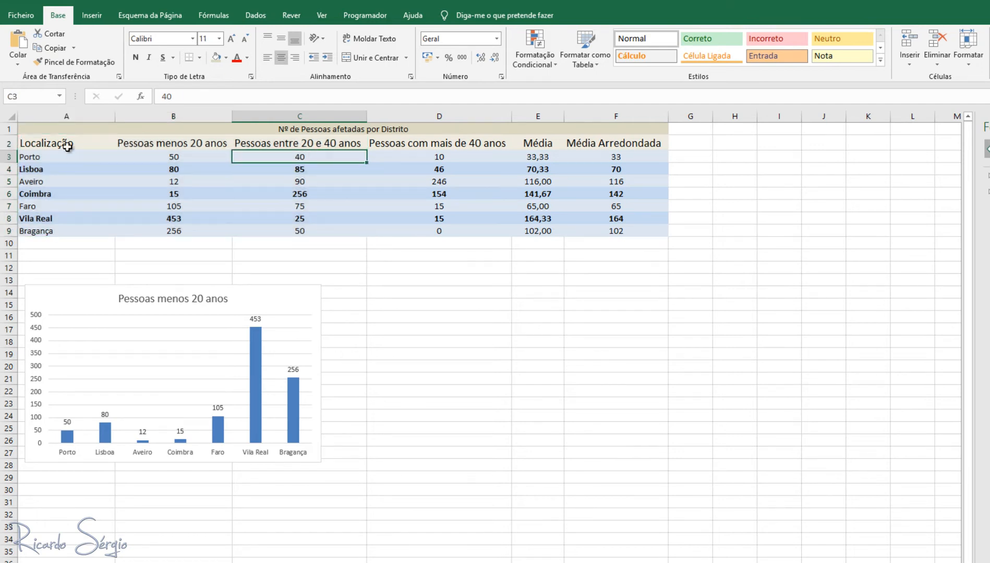
left_click_drag(66, 144, 79, 231)
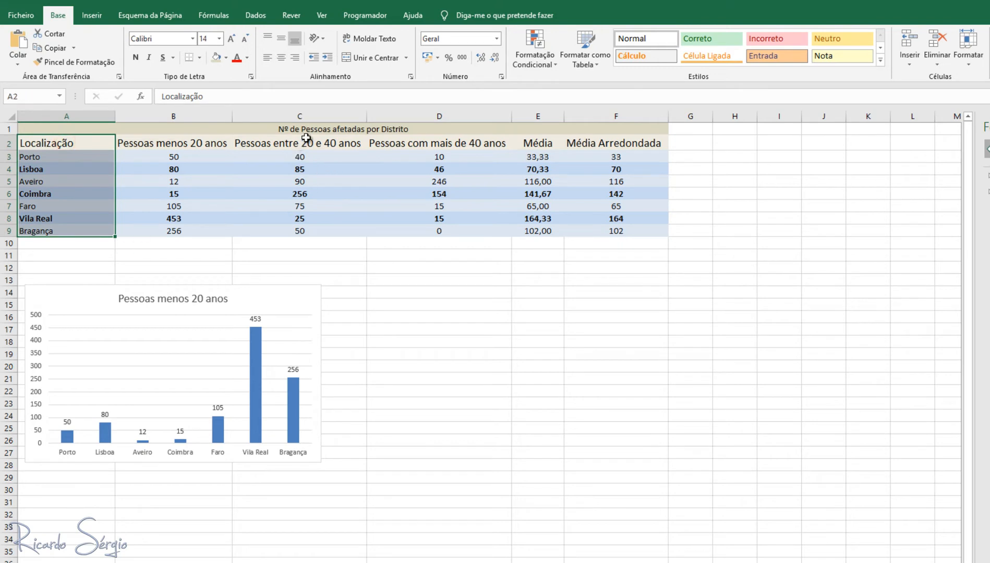
left_click(242, 205)
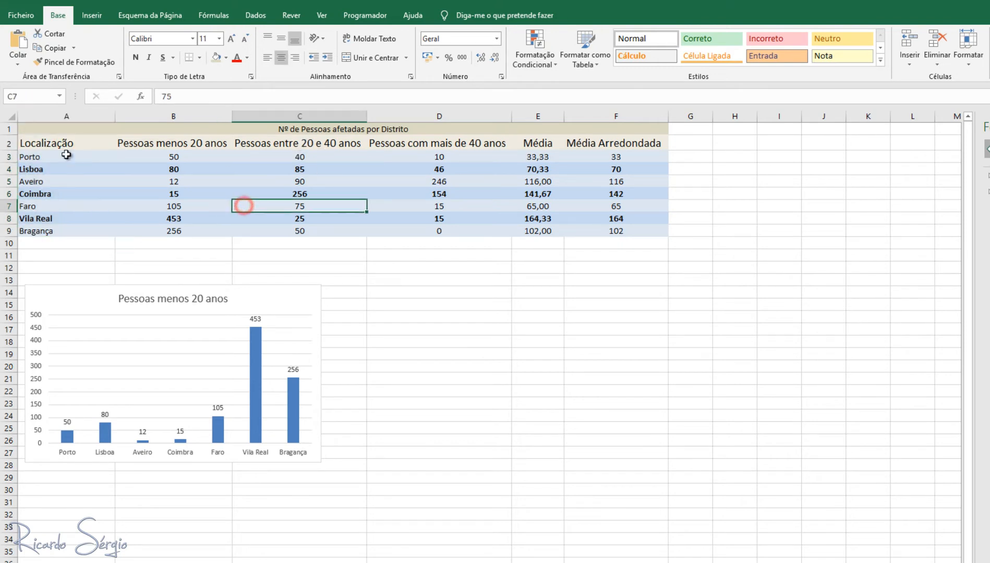
- Insert a 2D clustered column chart from A2:A9 and C2:C9 and place it beside the "Pessoas menos 20 anos" chart
left_click_drag(63, 142, 82, 230)
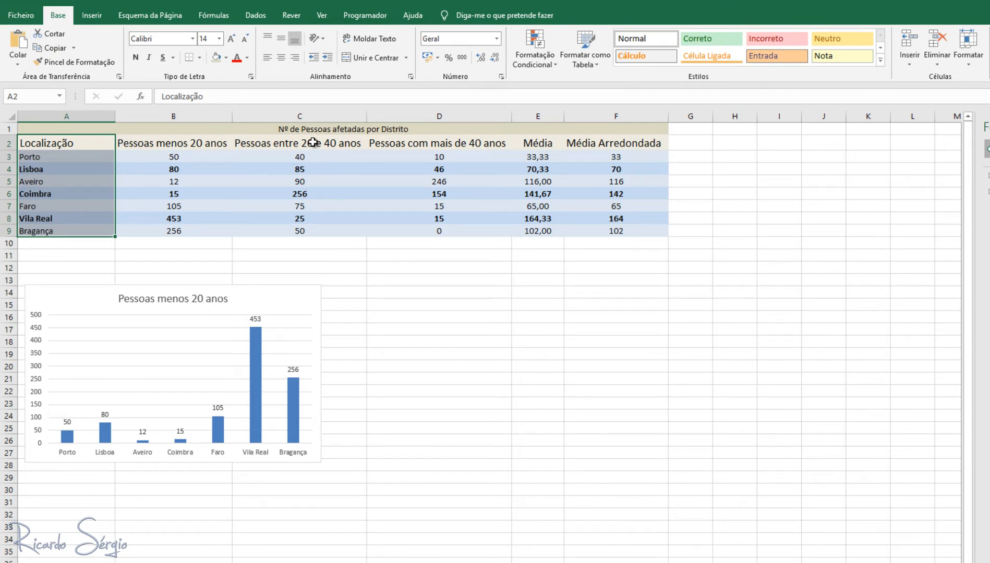
left_click_drag(312, 142, 320, 223)
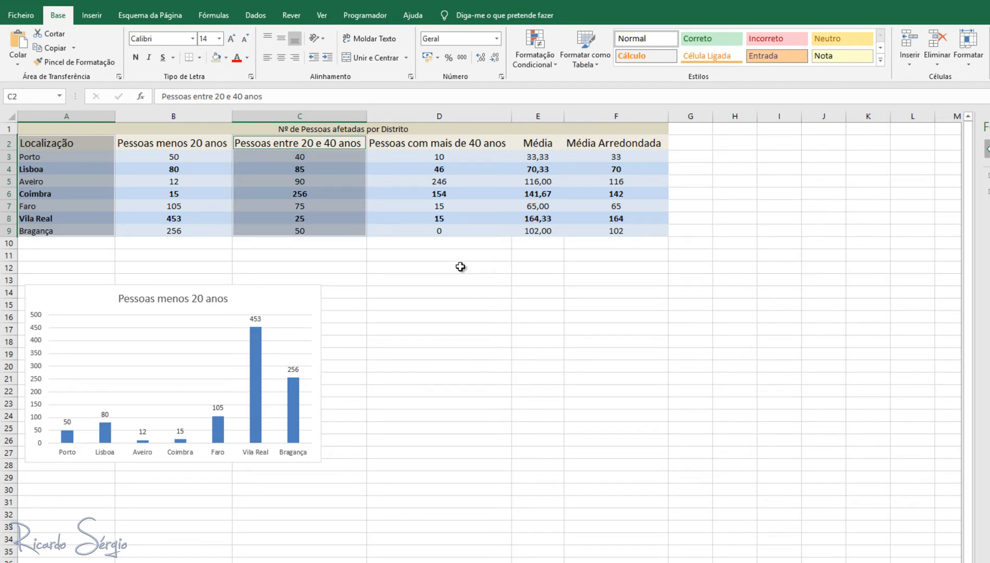
left_click(94, 16)
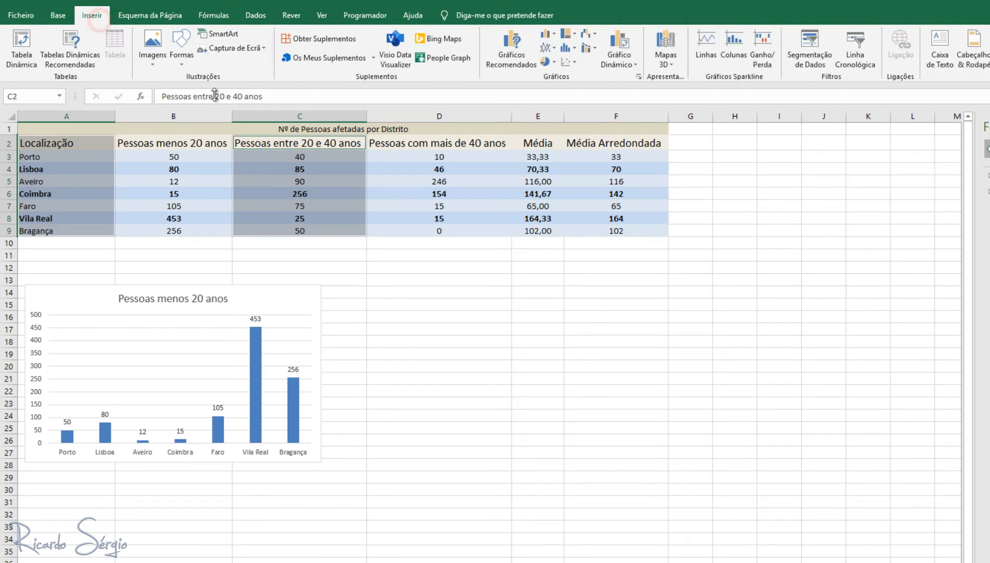
left_click(567, 34)
left_click(548, 34)
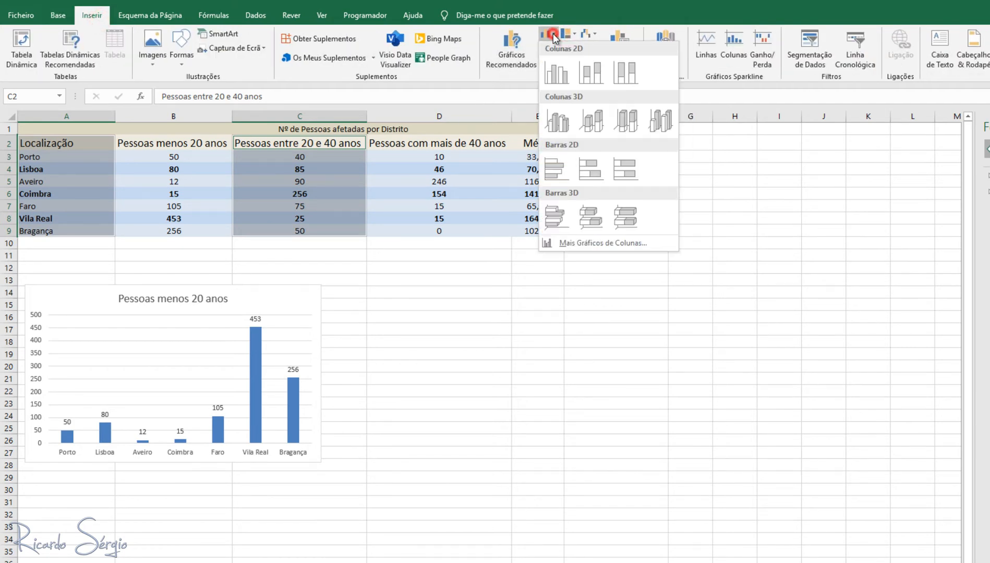
left_click(557, 73)
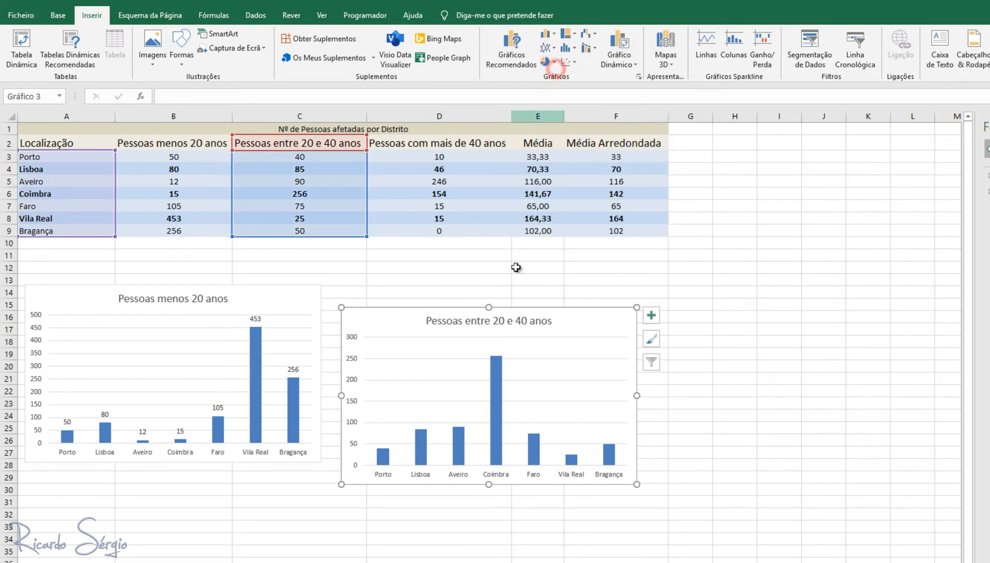
left_click_drag(573, 322, 567, 303)
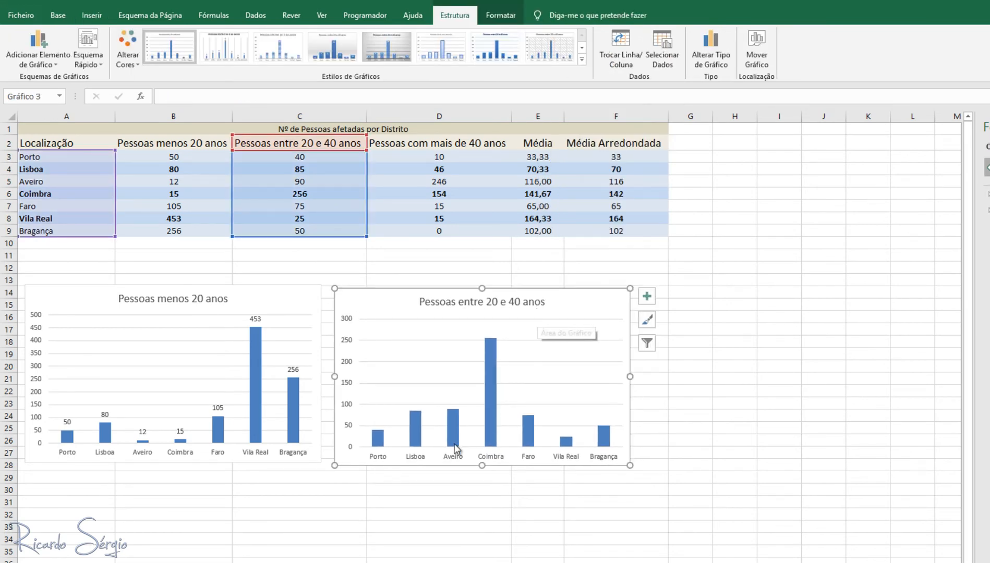
- Add data labels to the columns of the "Pessoas entre 20 e 40 anos" chart
right_click(496, 374)
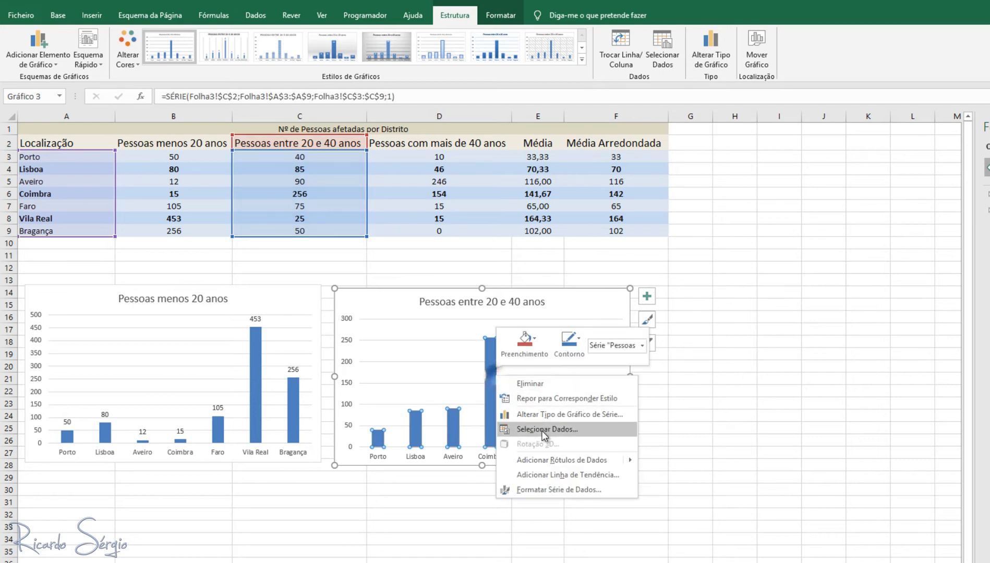
left_click(545, 460)
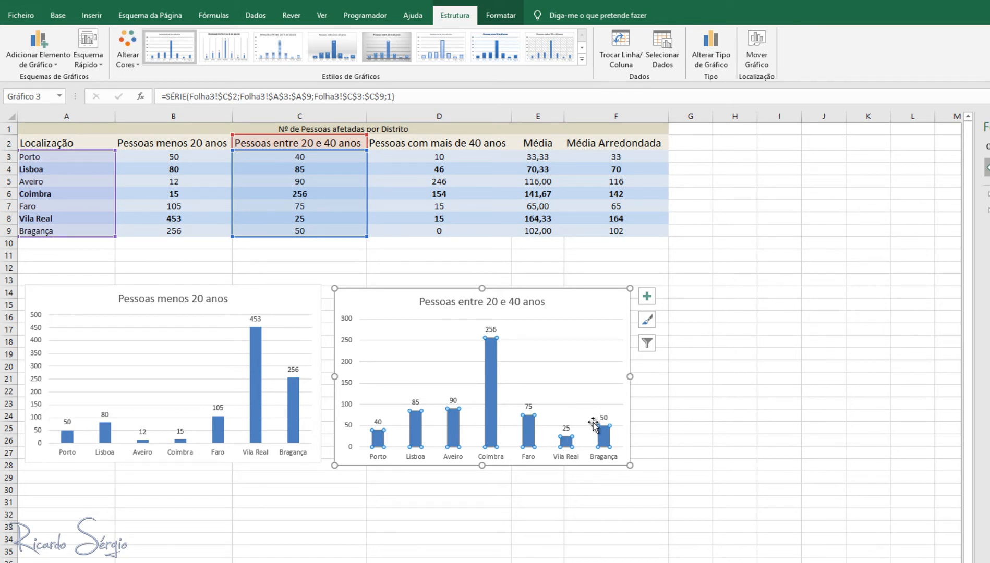
left_click(714, 475)
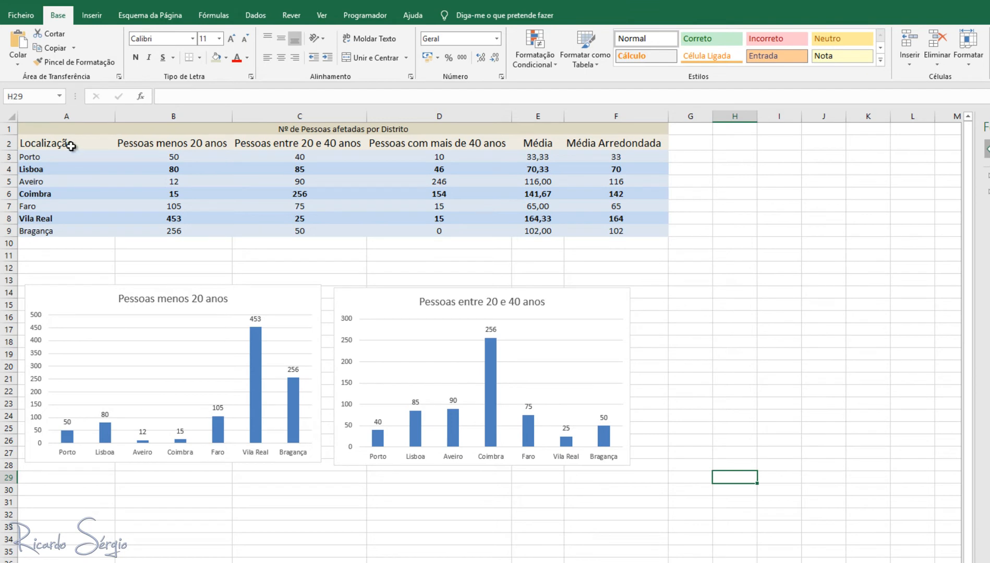
left_click_drag(73, 145, 97, 231)
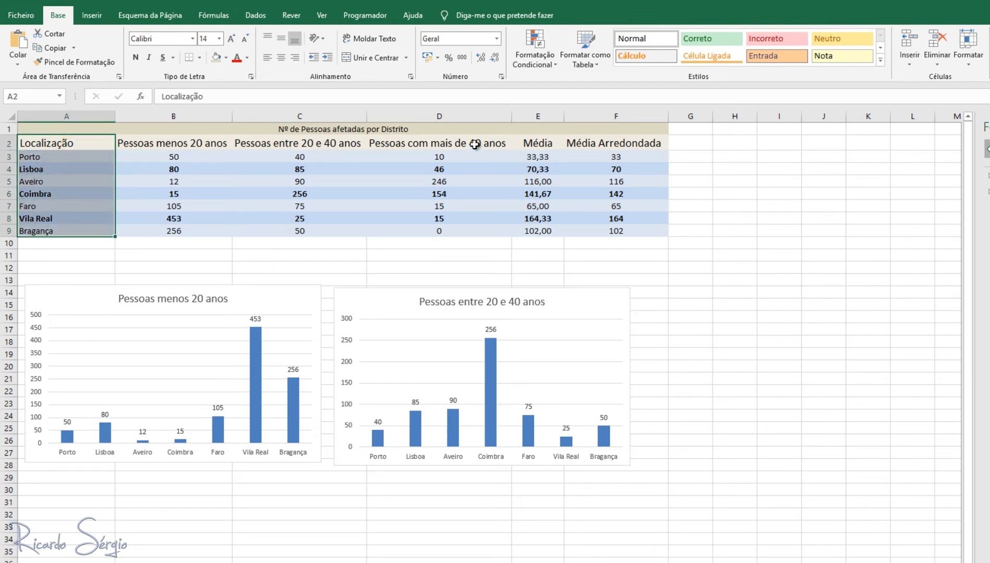
left_click_drag(475, 139, 476, 231)
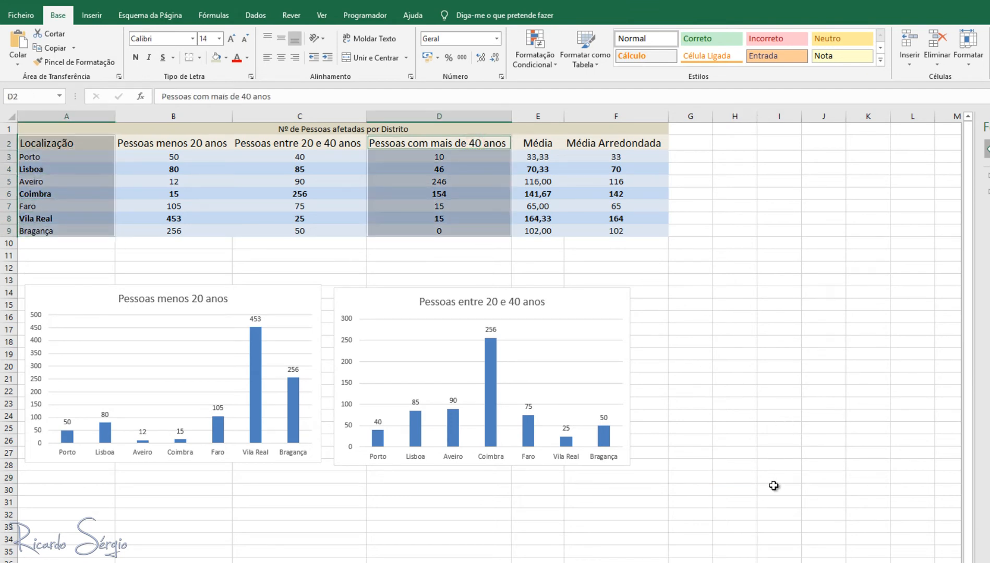
left_click(785, 464)
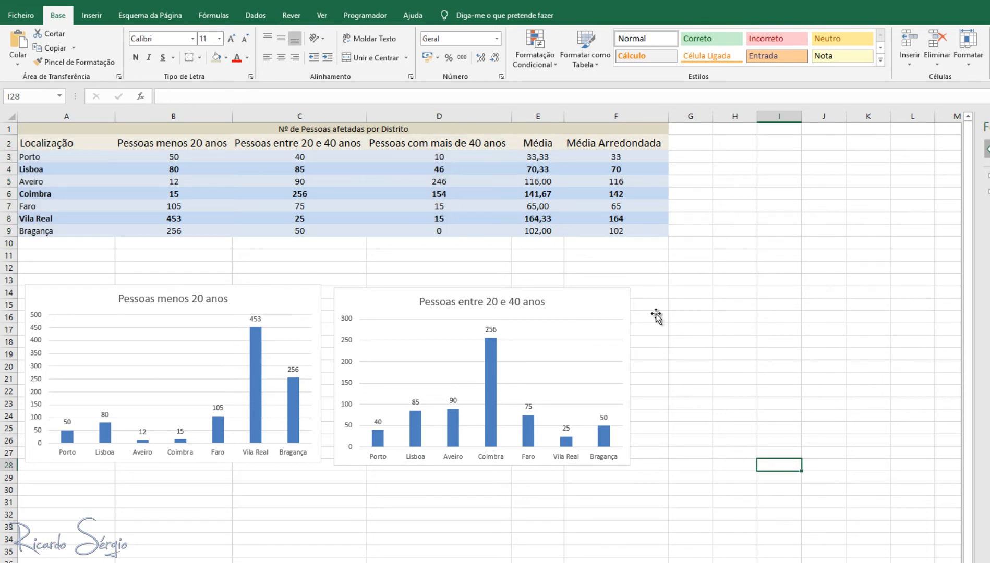
- Insert a 3D clustered column chart of all three age groups from A2:D9 and move it below the existing charts
left_click_drag(29, 144, 433, 231)
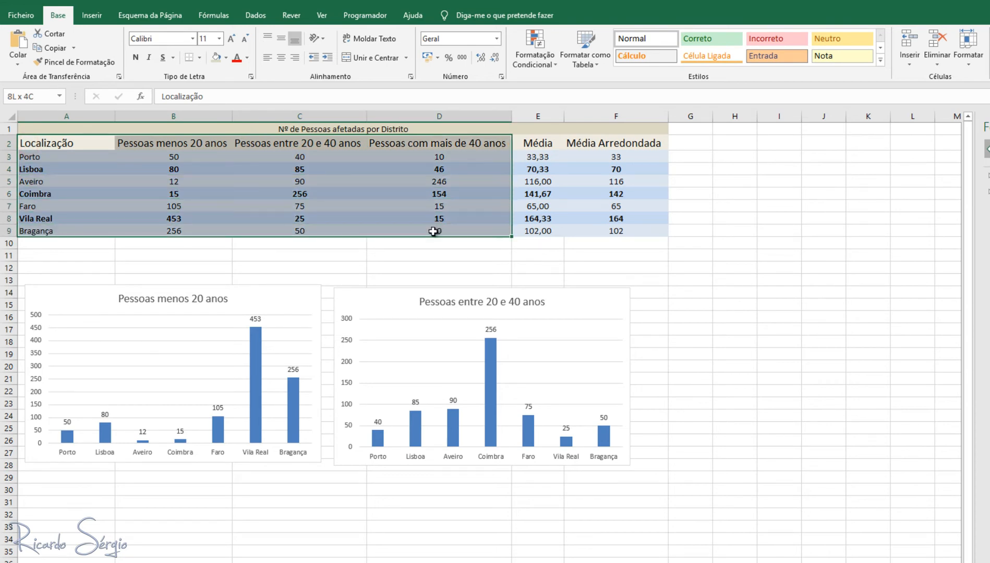
left_click(100, 19)
left_click(552, 34)
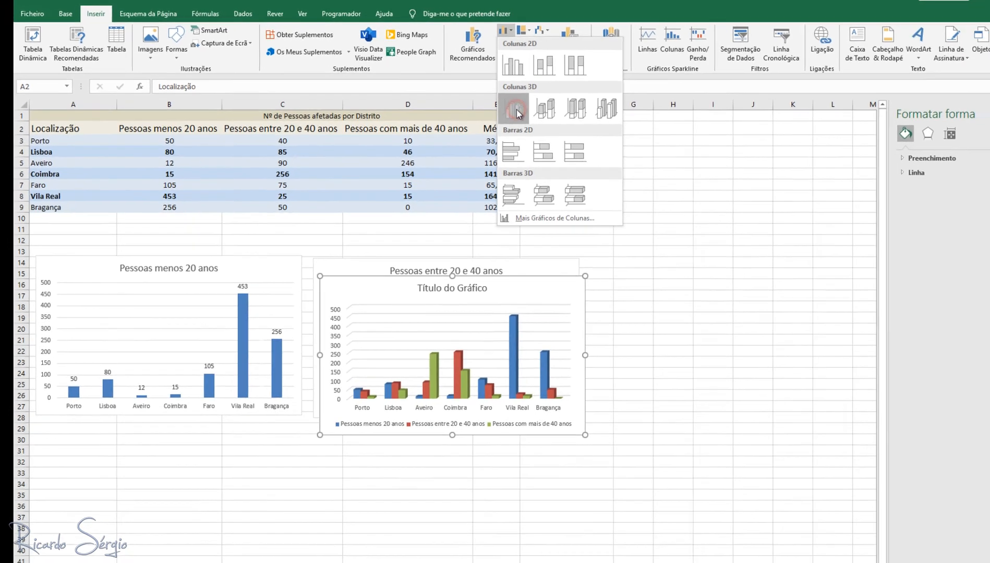
left_click(559, 124)
left_click_drag(511, 269, 525, 411)
- Add data labels to all three age-group series of the 3D column chart
scroll(691, 380, "down", 2)
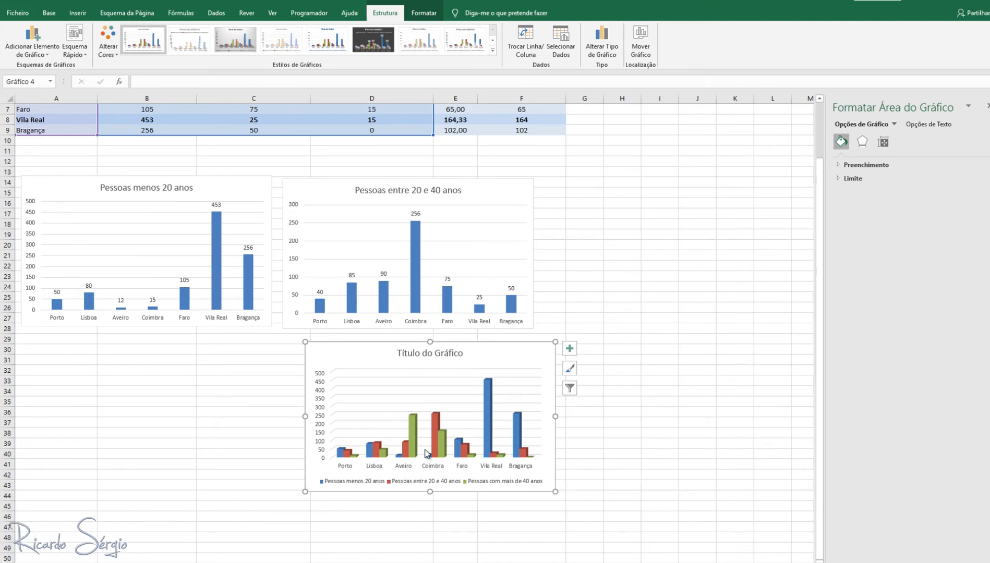
left_click(489, 420)
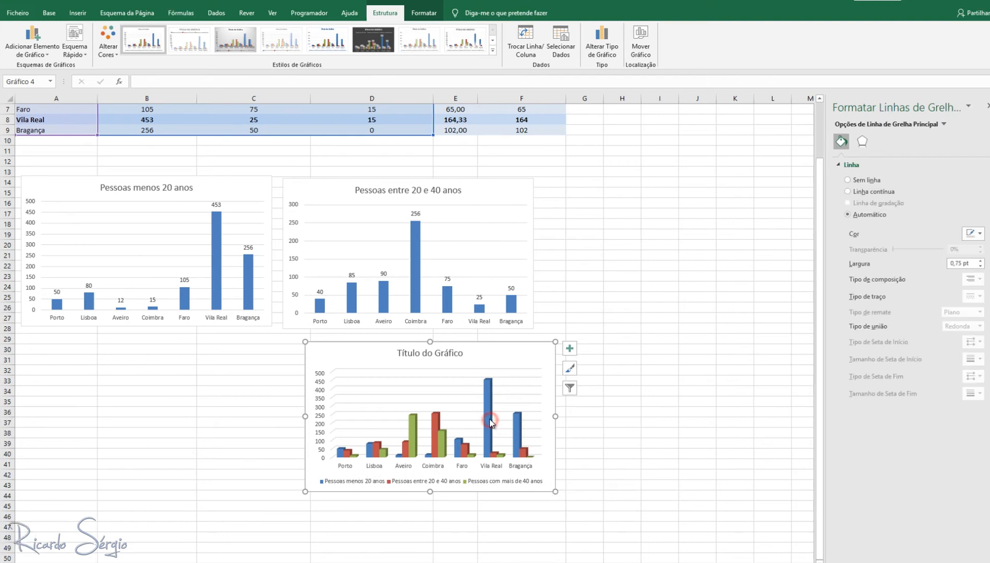
left_click(489, 420)
right_click(489, 423)
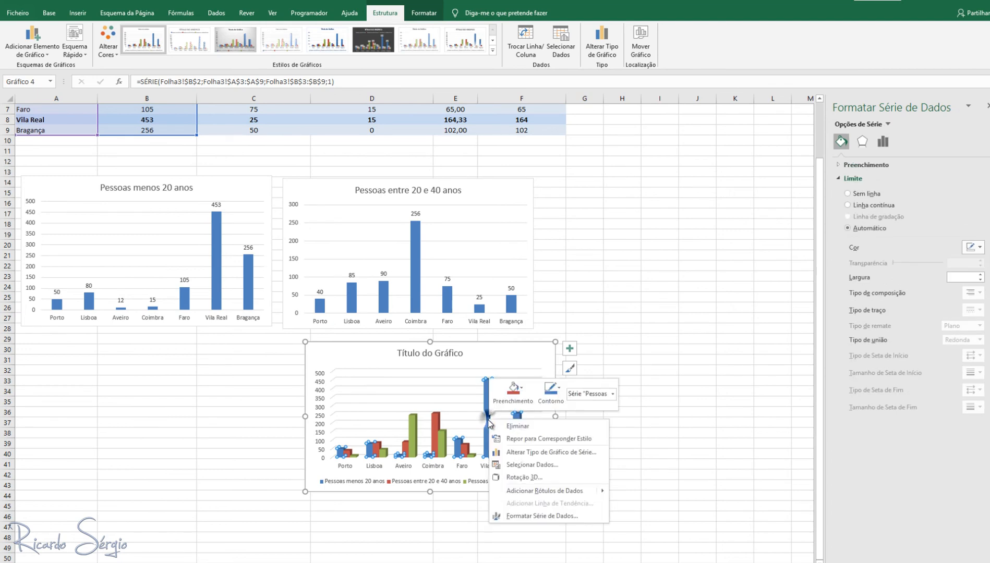
left_click(517, 492)
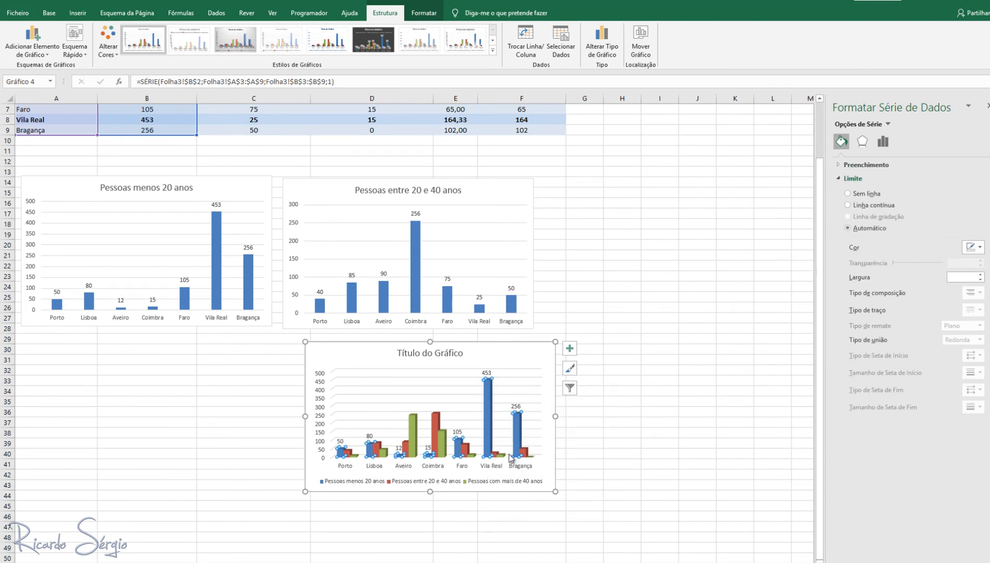
right_click(465, 455)
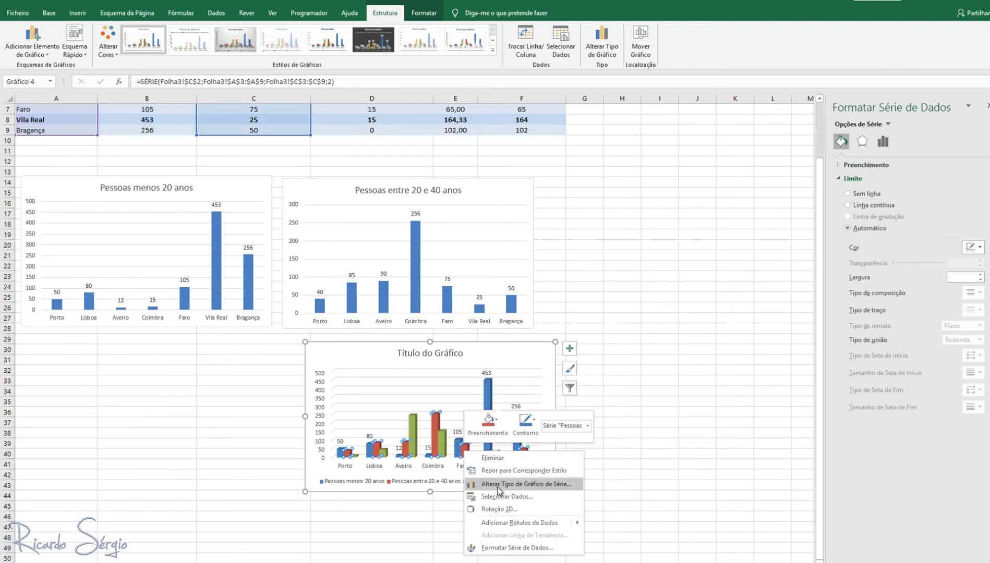
left_click(503, 522)
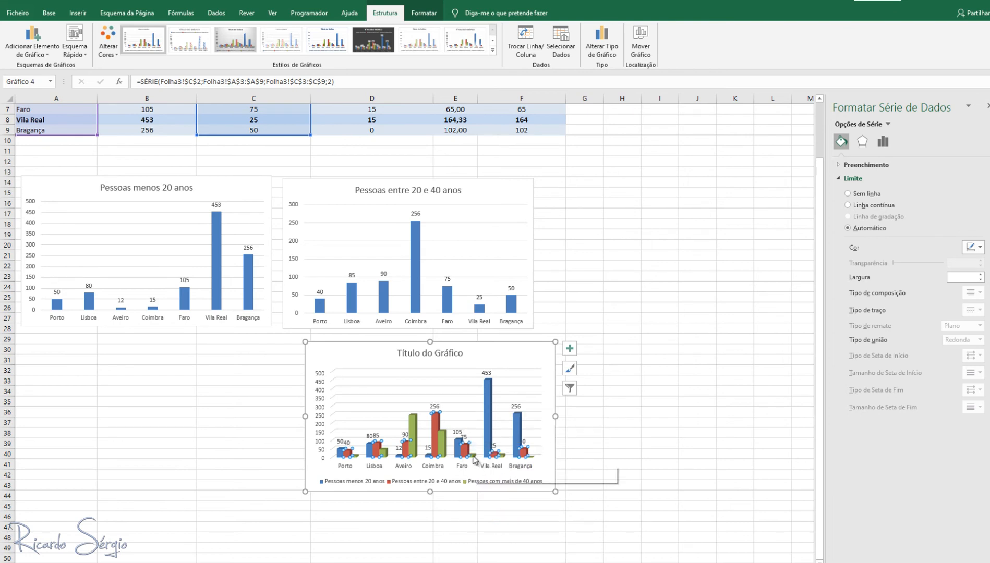
right_click(473, 455)
left_click(498, 528)
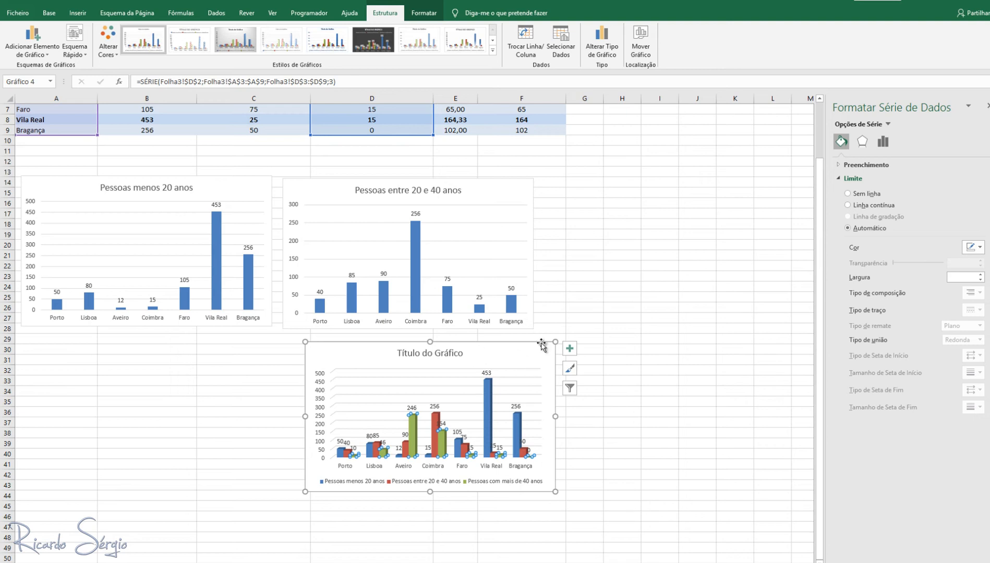
- Enlarge the 3D column chart, widen it further, and position it below the two single-series charts
left_click_drag(555, 344, 704, 250)
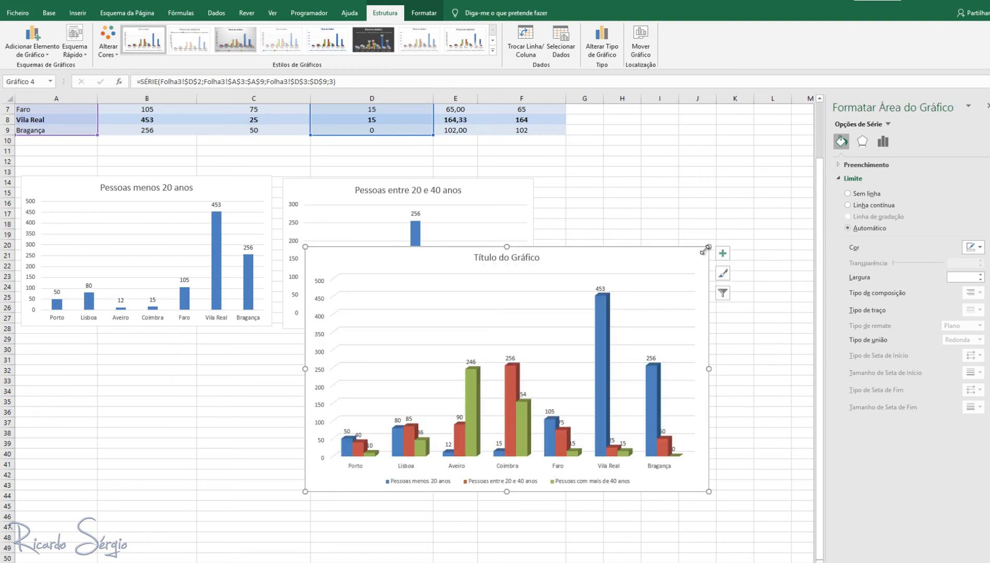
left_click_drag(585, 252, 420, 337)
scroll(623, 320, "down", 4)
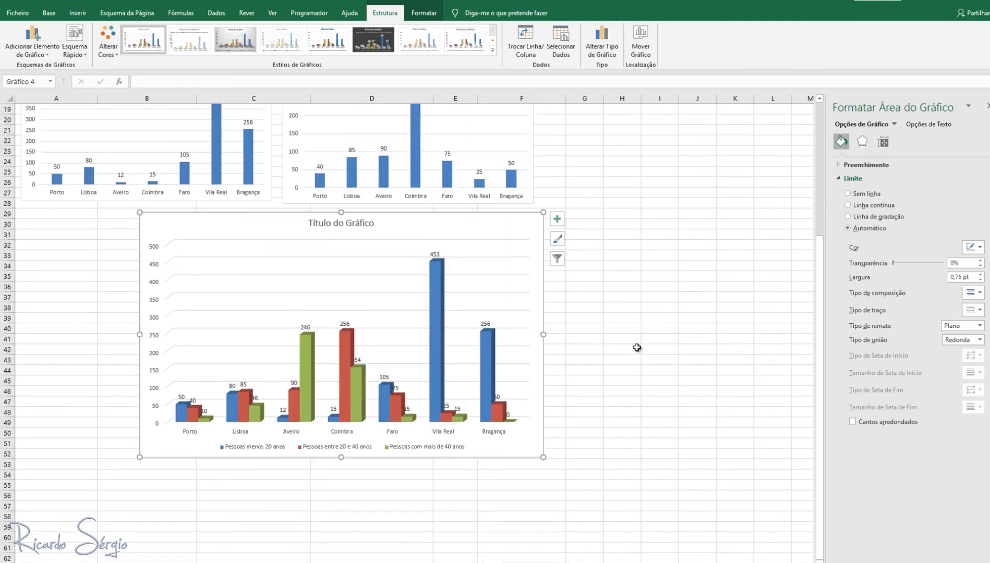
left_click_drag(542, 334, 790, 329)
left_click_drag(521, 210, 422, 226)
left_click(188, 401)
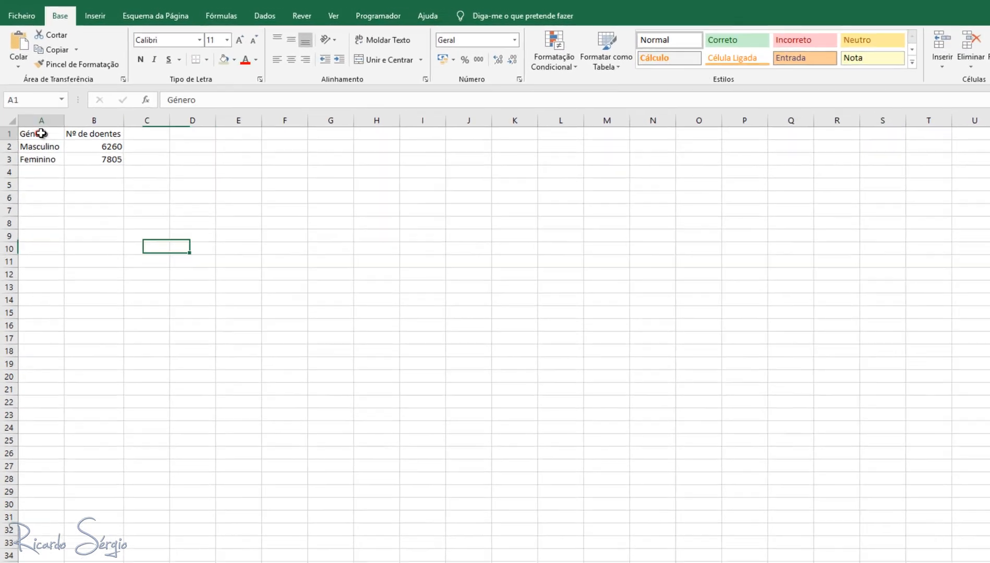
left_click_drag(30, 110, 78, 130)
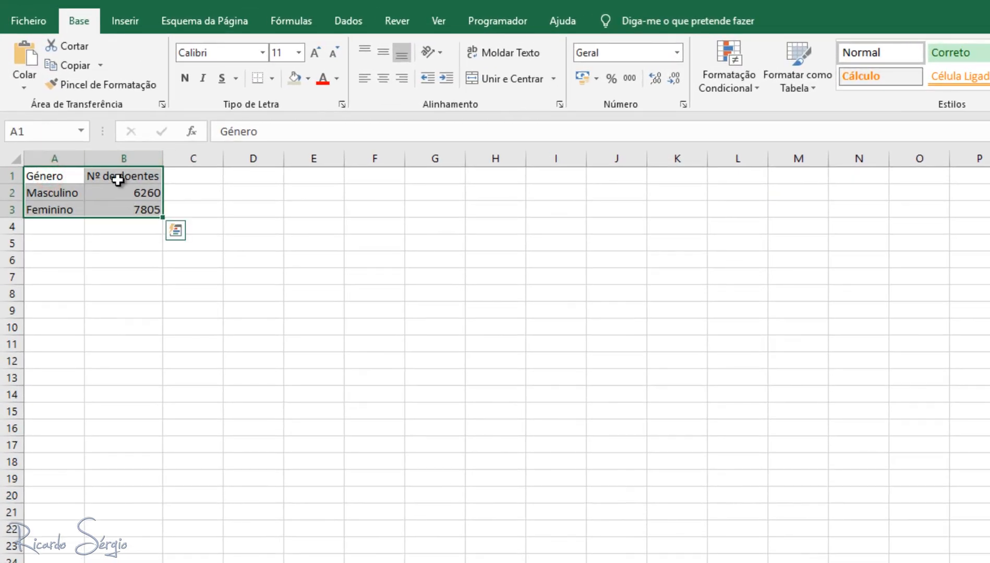
left_click(104, 176)
left_click(46, 197)
left_click(49, 210)
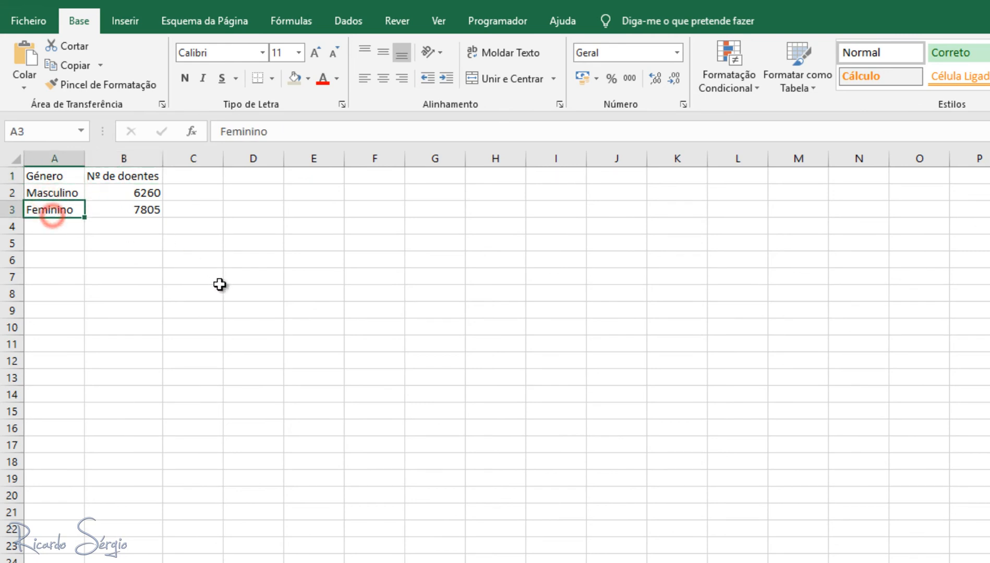
left_click(56, 355)
- Insert a 3D pie chart from the gender table in A1:B3
left_click(47, 177)
left_click_drag(72, 176, 142, 211)
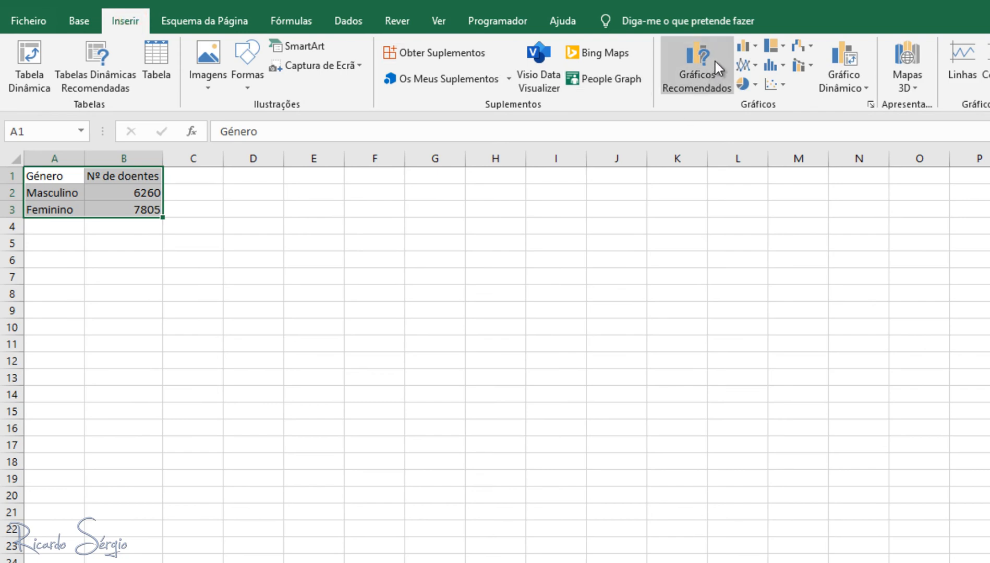
left_click(747, 84)
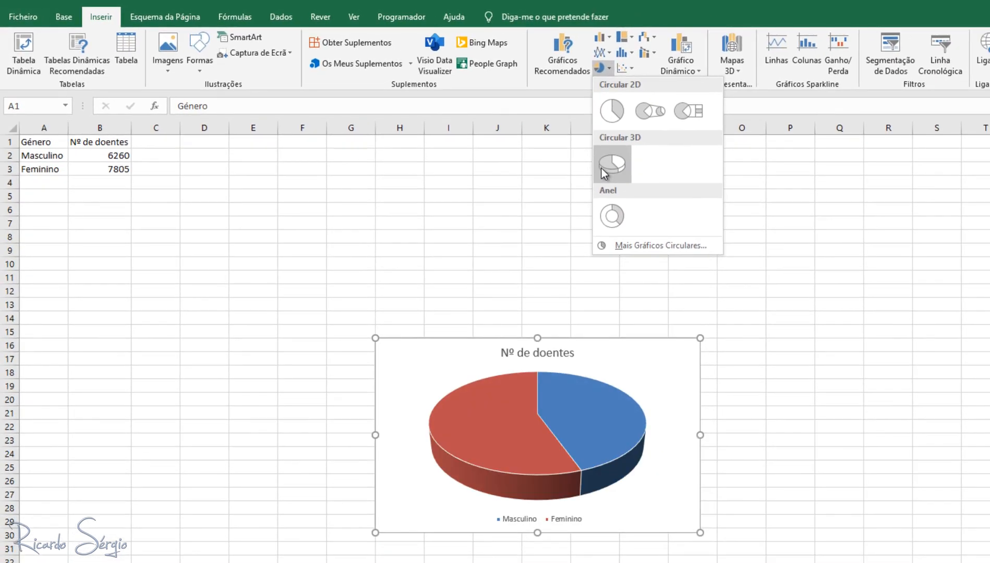
left_click(602, 168)
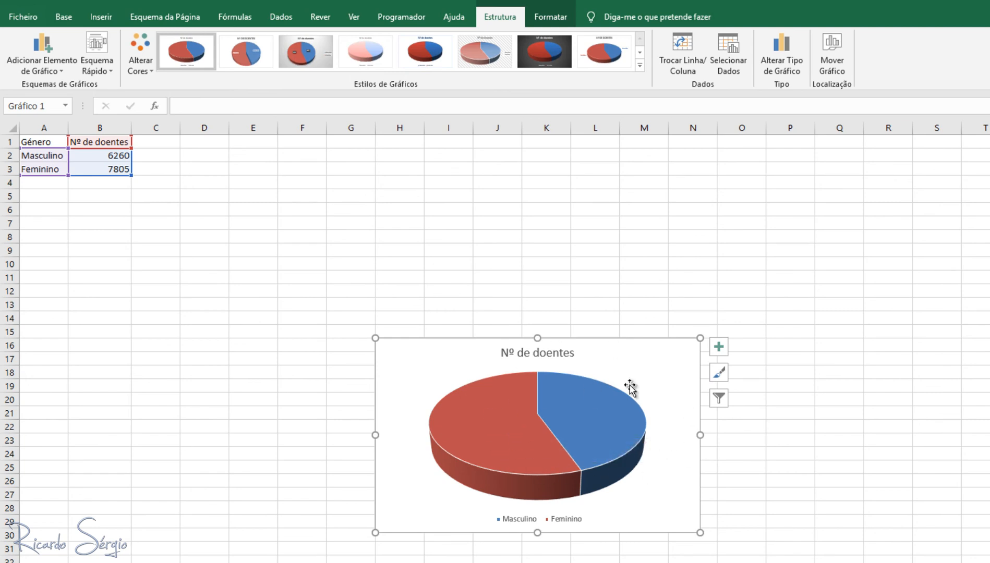
- Apply the quick layout Esquema 2 and then the dark chart style Estilo 7 to the pie chart
mouse_move(592, 441)
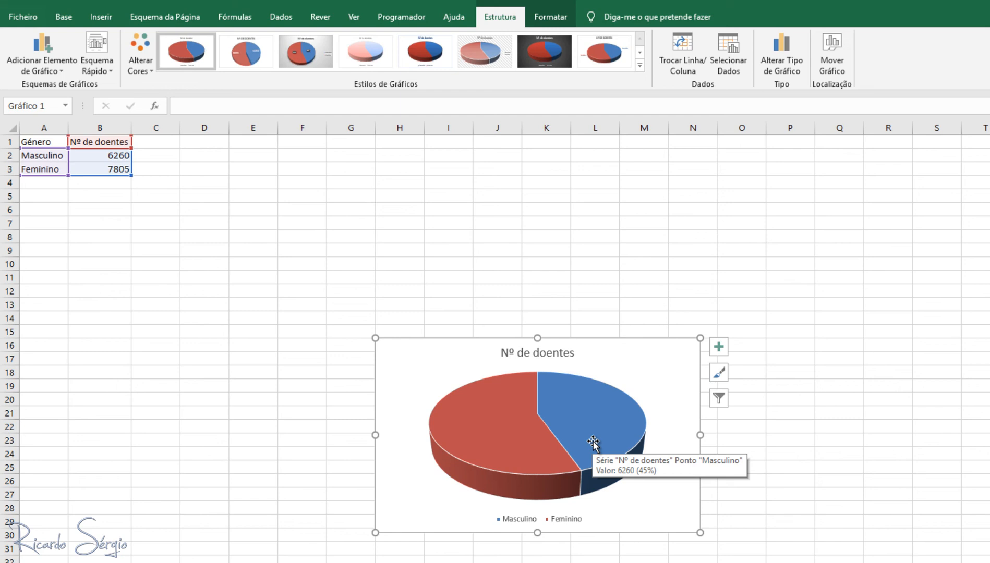
left_click(114, 72)
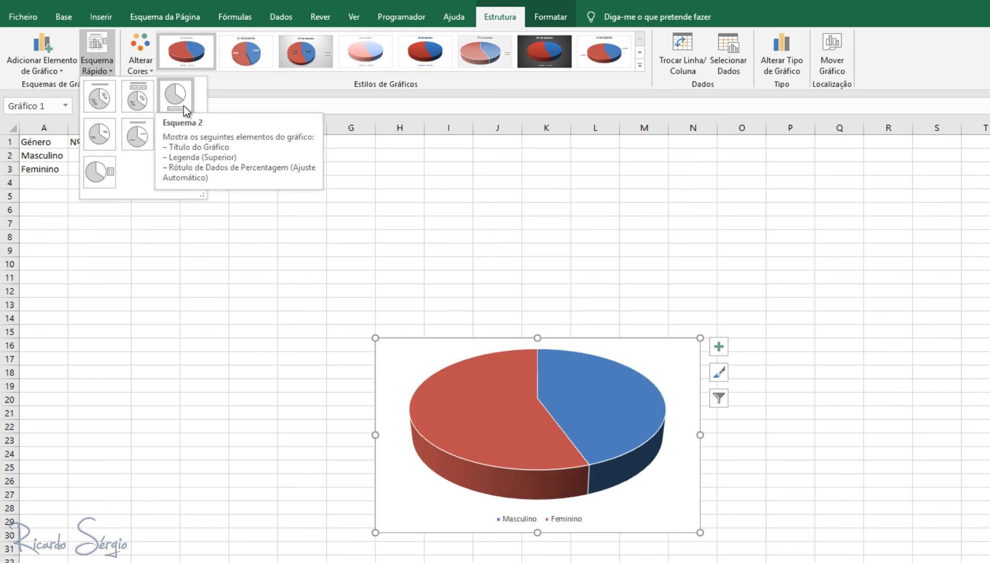
left_click(123, 98)
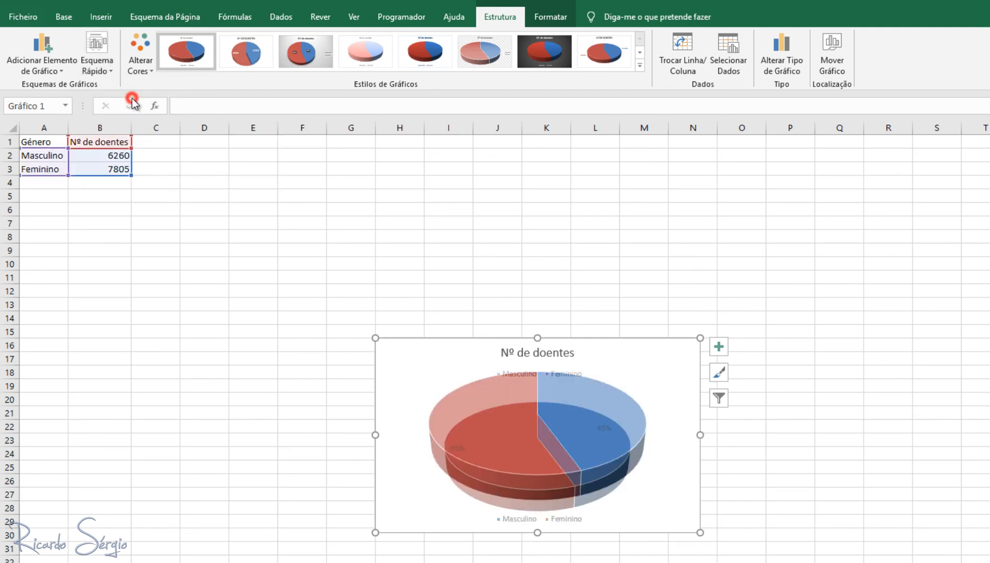
left_click(640, 65)
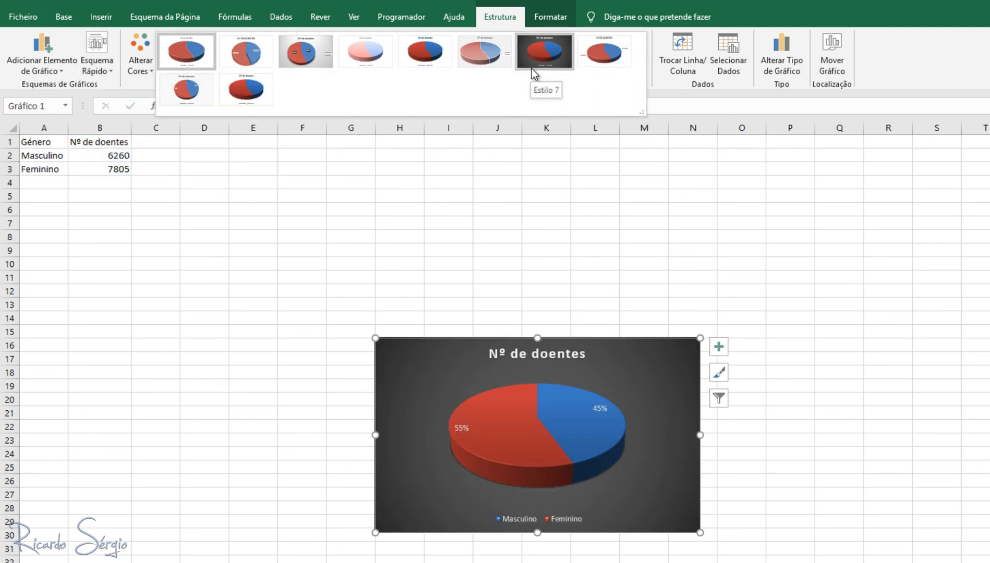
left_click(532, 68)
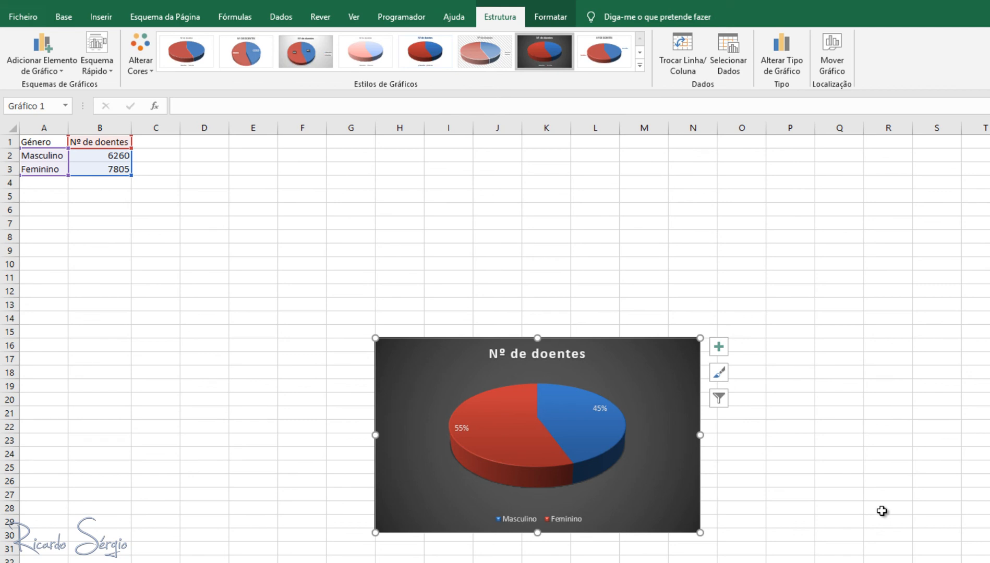
- Try the colourful palette starting with blue and green on the pie chart, and restore the blue and red palette
left_click(151, 67)
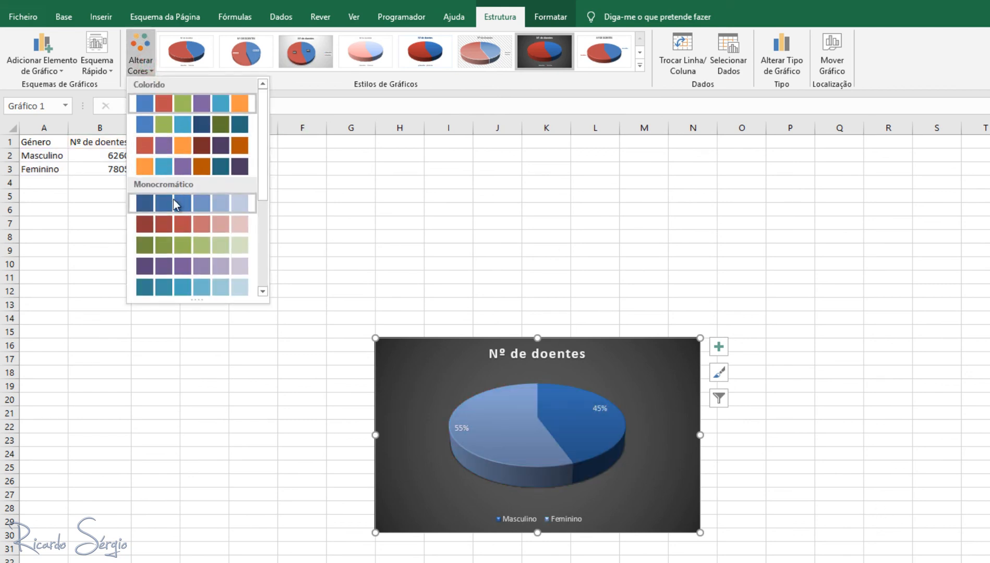
left_click(166, 124)
left_click(155, 67)
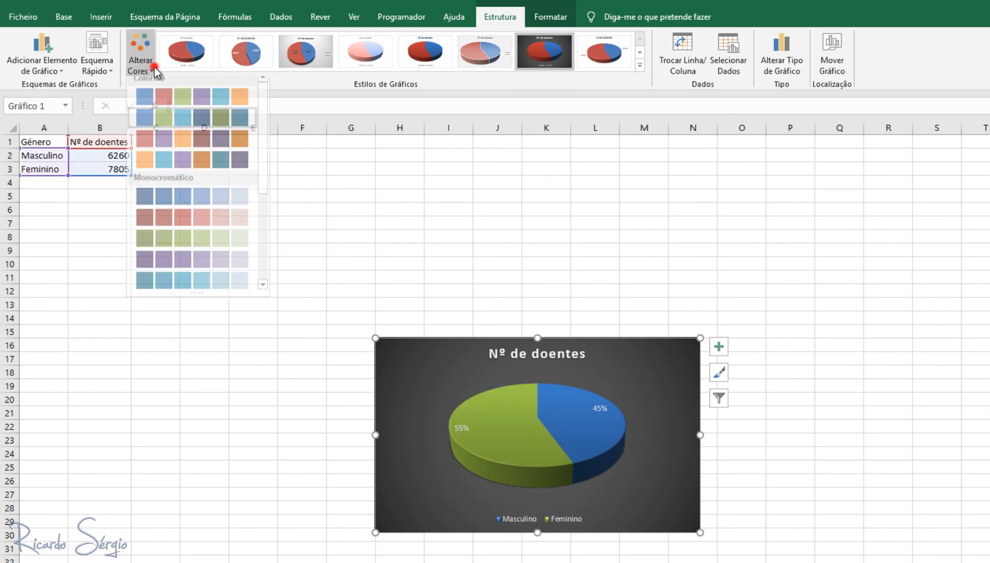
left_click(162, 105)
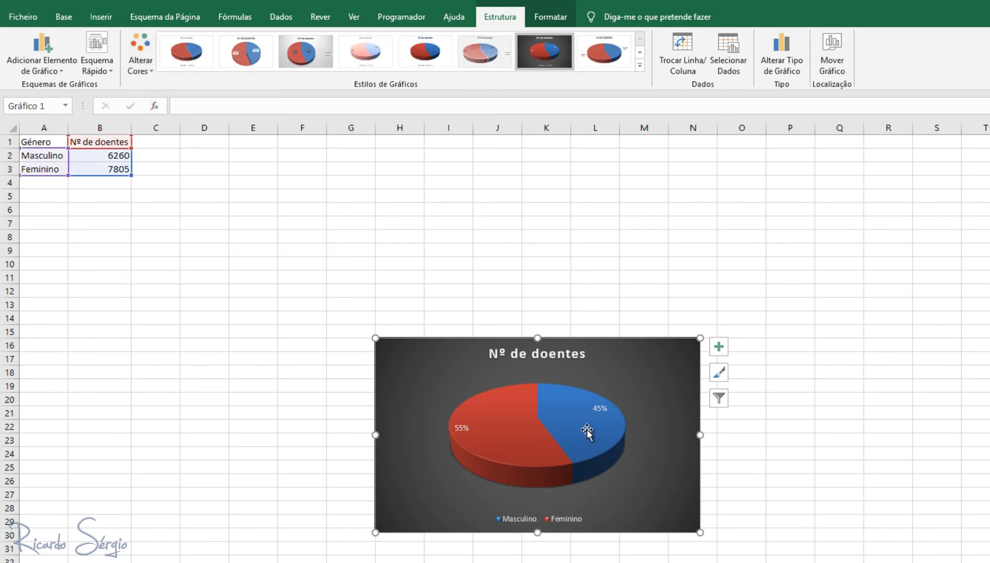
- Move the pie chart closer to the gender table, over about C11 to I24
mouse_move(494, 428)
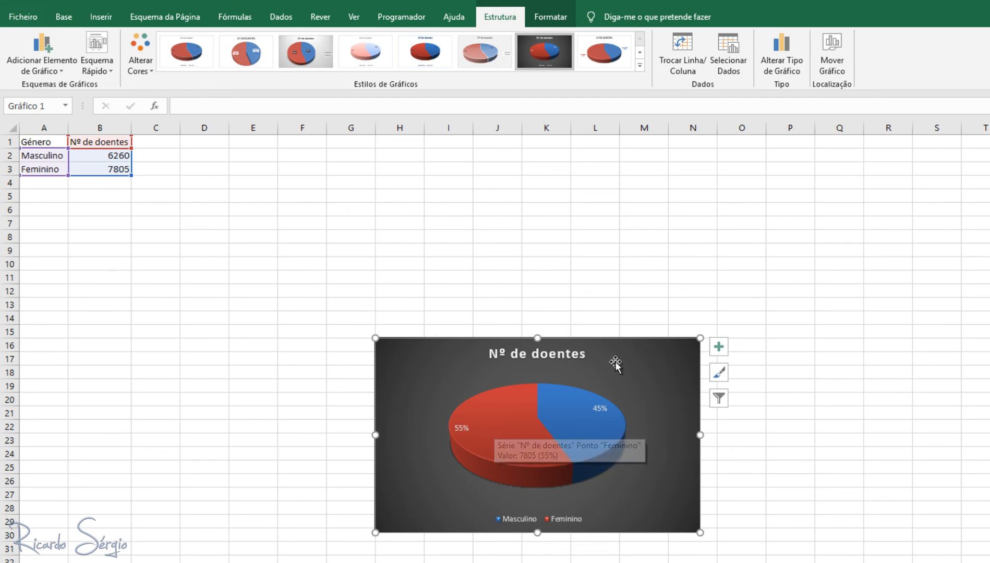
left_click_drag(633, 351, 410, 284)
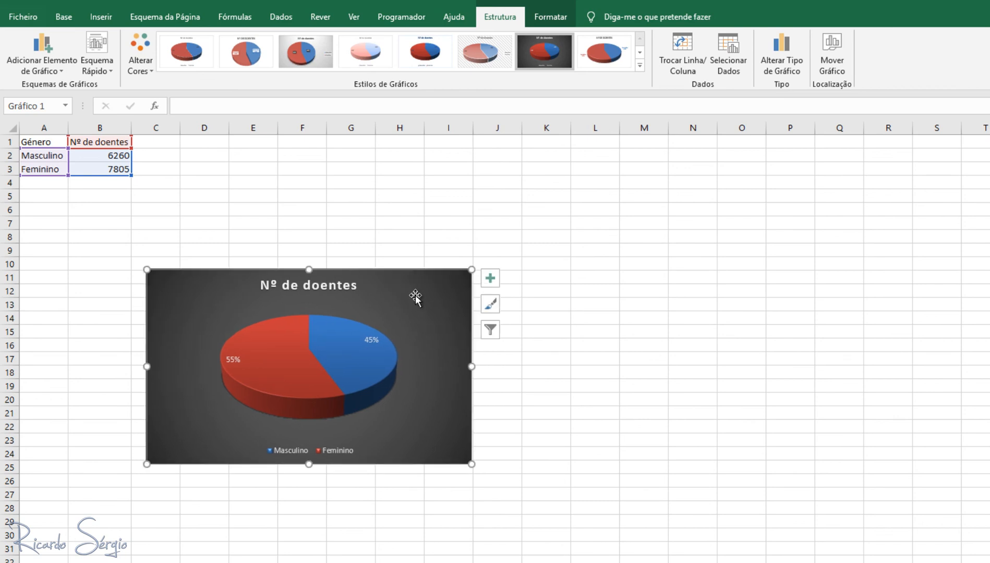